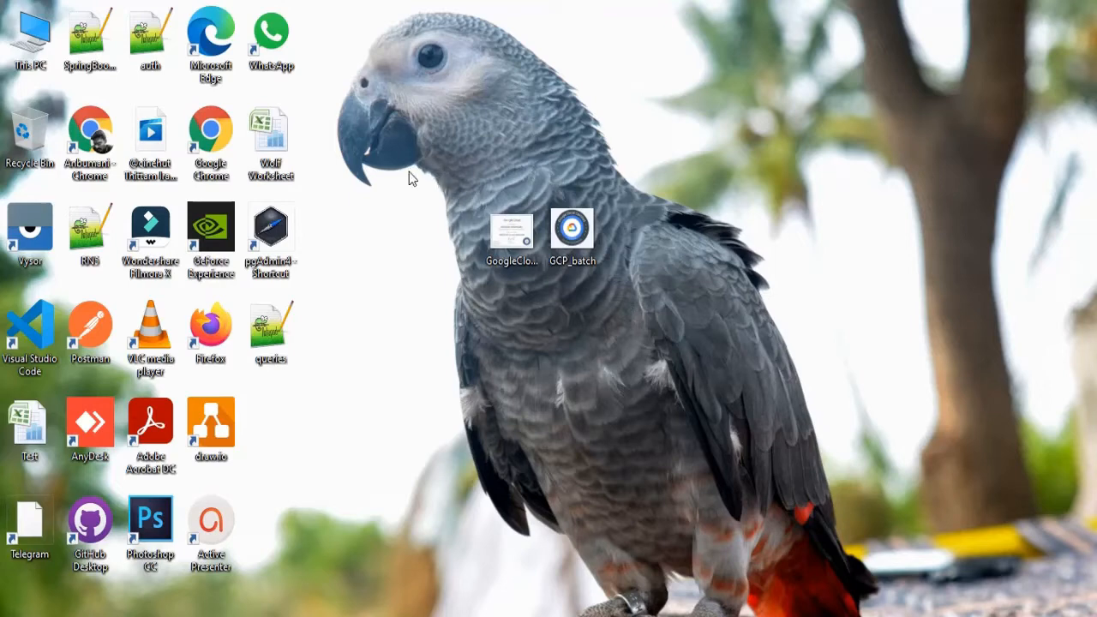
# - Select the GoogleCloudAssociate certificate image on the desktop
pyautogui.click(521, 230)
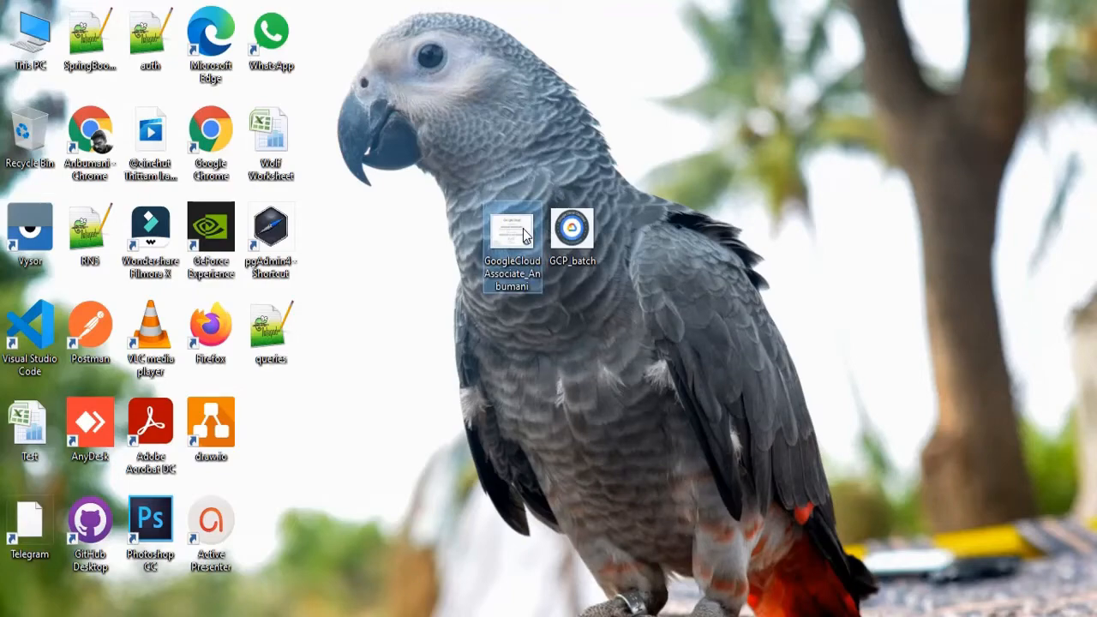
# - View the Associate Cloud Engineer certificate in Picasa Photo Viewer, then close the viewer
pyautogui.doubleClick(521, 240)
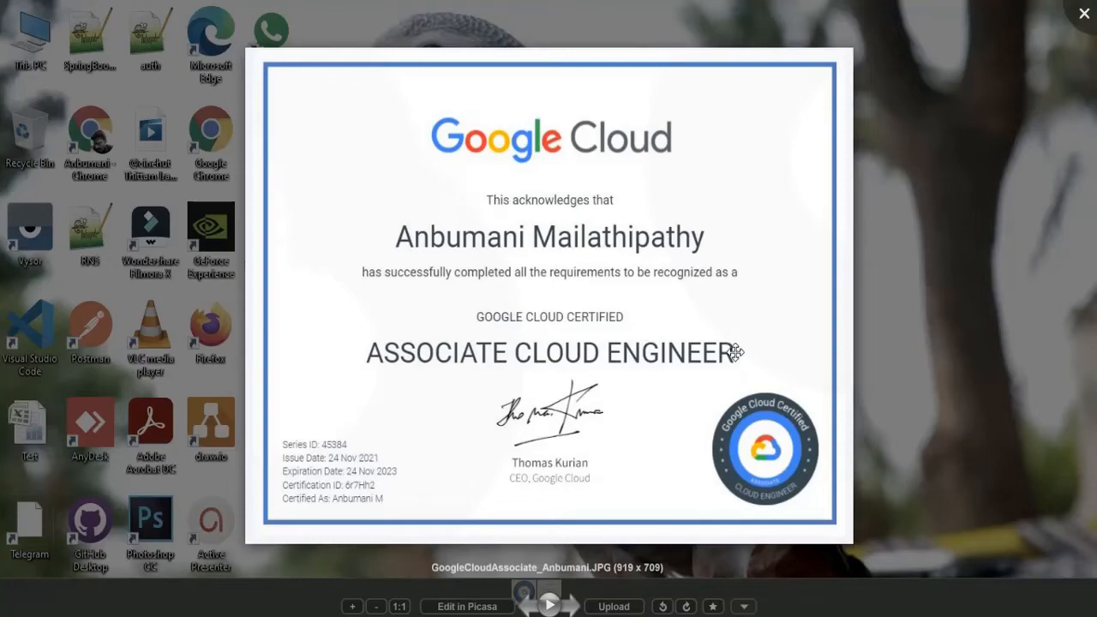
pyautogui.click(1084, 13)
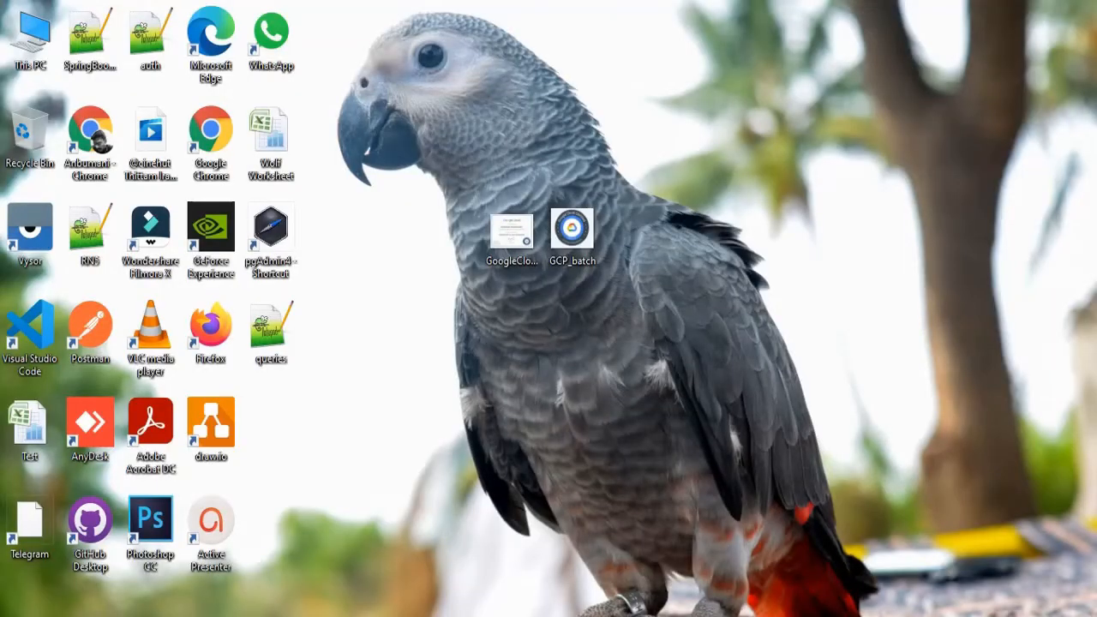
# - Highlight the outline's title and Preparation heading in the Word document, then clear the selection
pyautogui.hotkey('alt', 'Tab')
pyautogui.moveTo(403, 283); pyautogui.dragTo(292, 284)
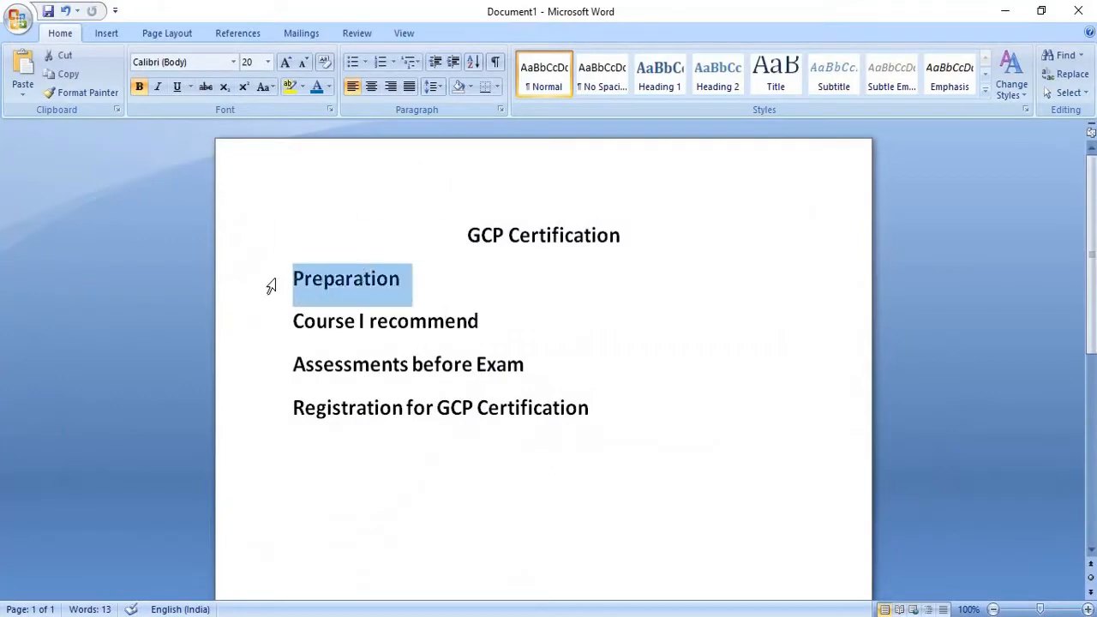
pyautogui.click(457, 272)
pyautogui.moveTo(402, 279); pyautogui.dragTo(303, 255)
pyautogui.click(429, 300)
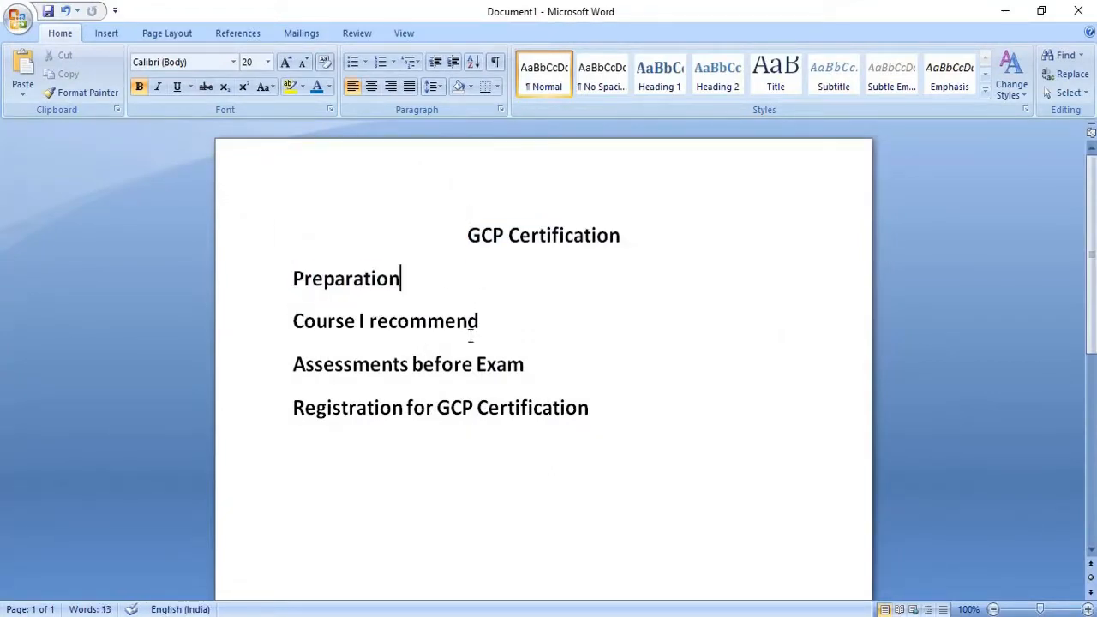
# - Search Udemy for 'gcp associate cloud engineer' via the suggestion and show the results
pyautogui.hotkey('alt', 'Tab')
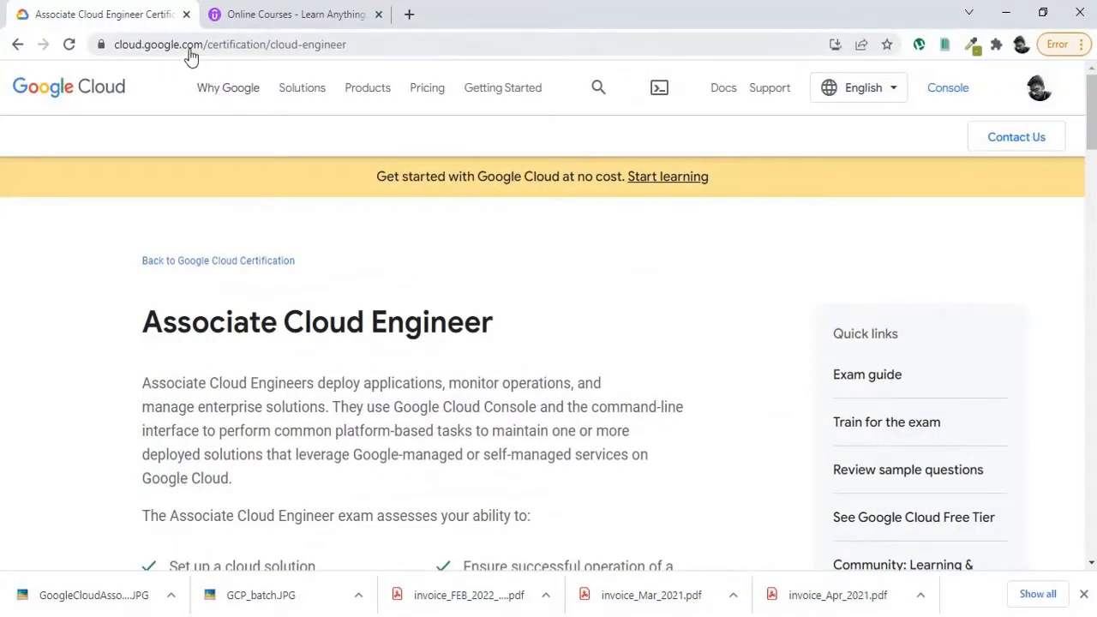
pyautogui.click(254, 15)
pyautogui.click(284, 159)
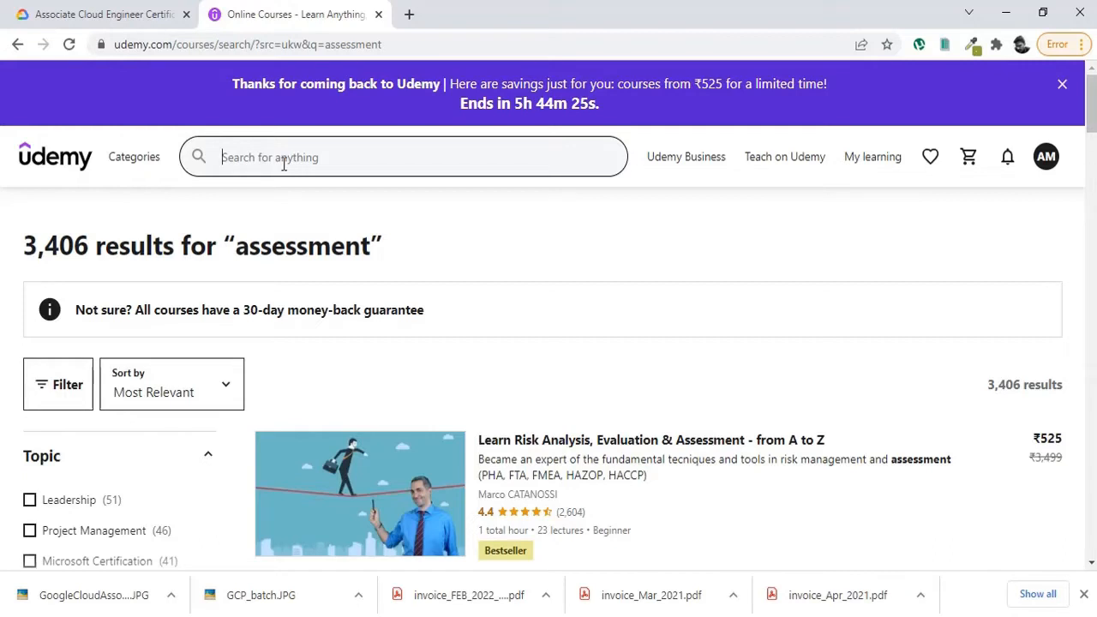
pyautogui.write('GC')
pyautogui.press('BackSpace')
pyautogui.press('BackSpace')
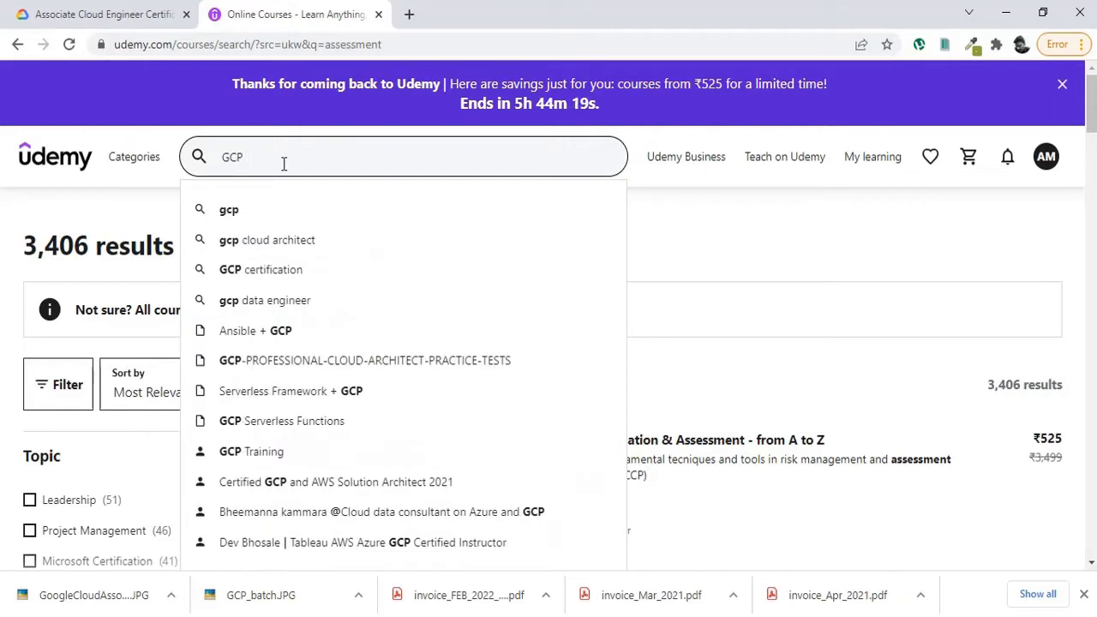
pyautogui.write(' Acc')
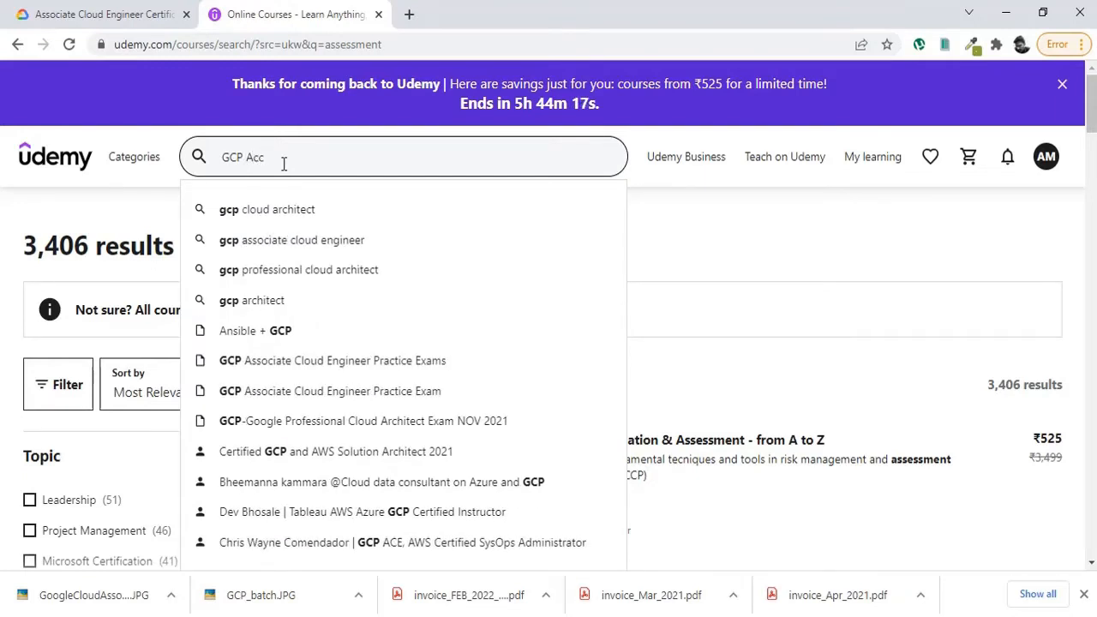
pyautogui.press('BackSpace')
pyautogui.press('BackSpace')
pyautogui.write('ss')
pyautogui.click(342, 214)
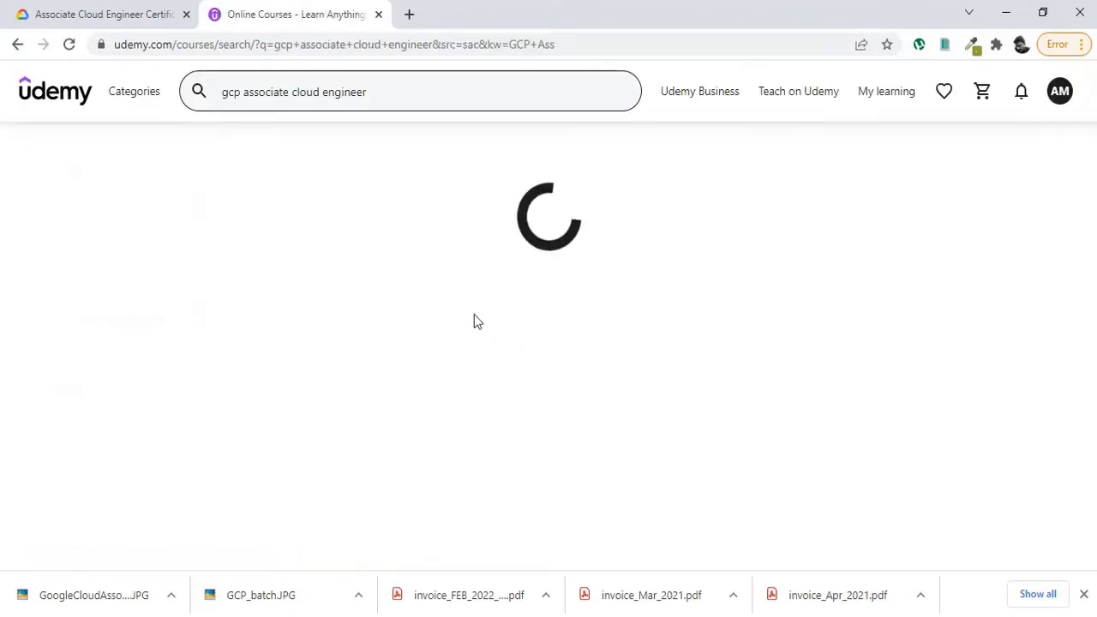
pyautogui.scroll(-2, 558, 483)
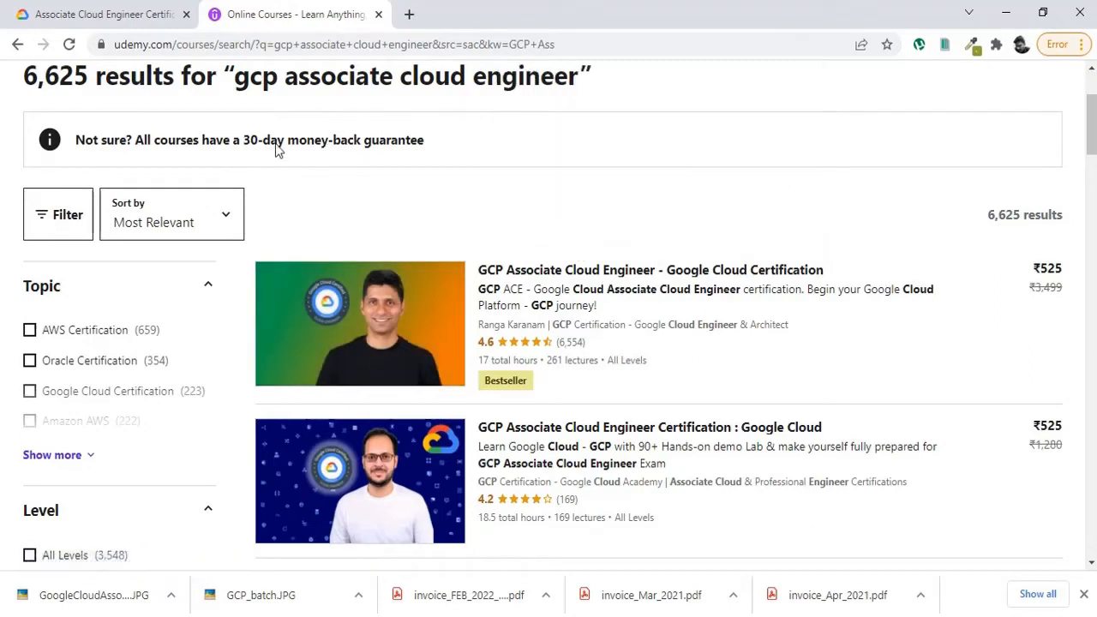
pyautogui.moveTo(652, 367)
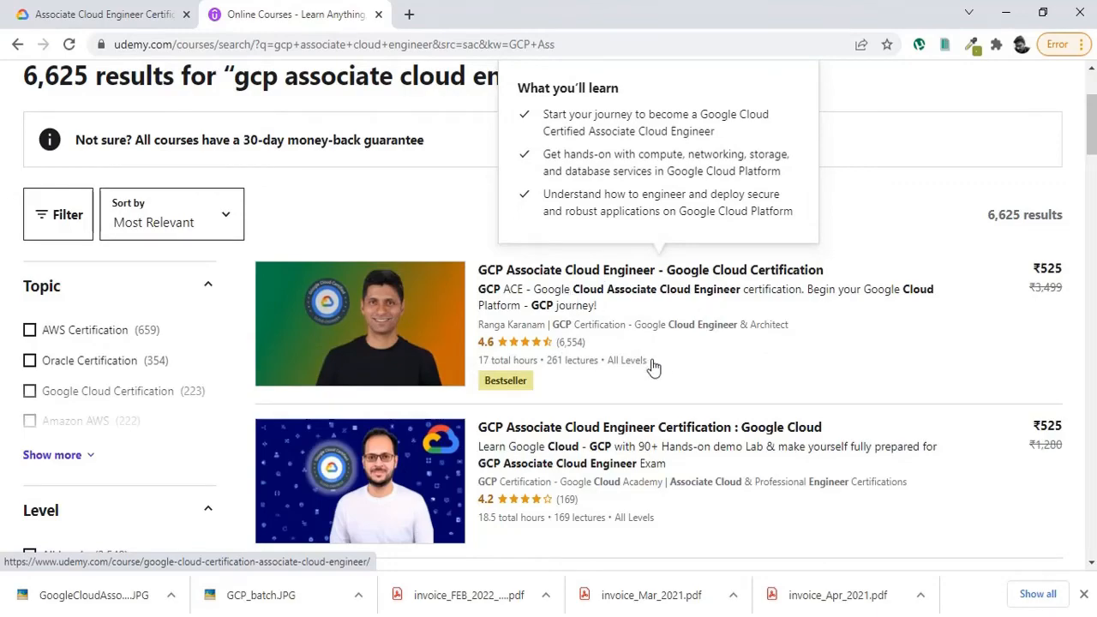
pyautogui.scroll(-5, 652, 372)
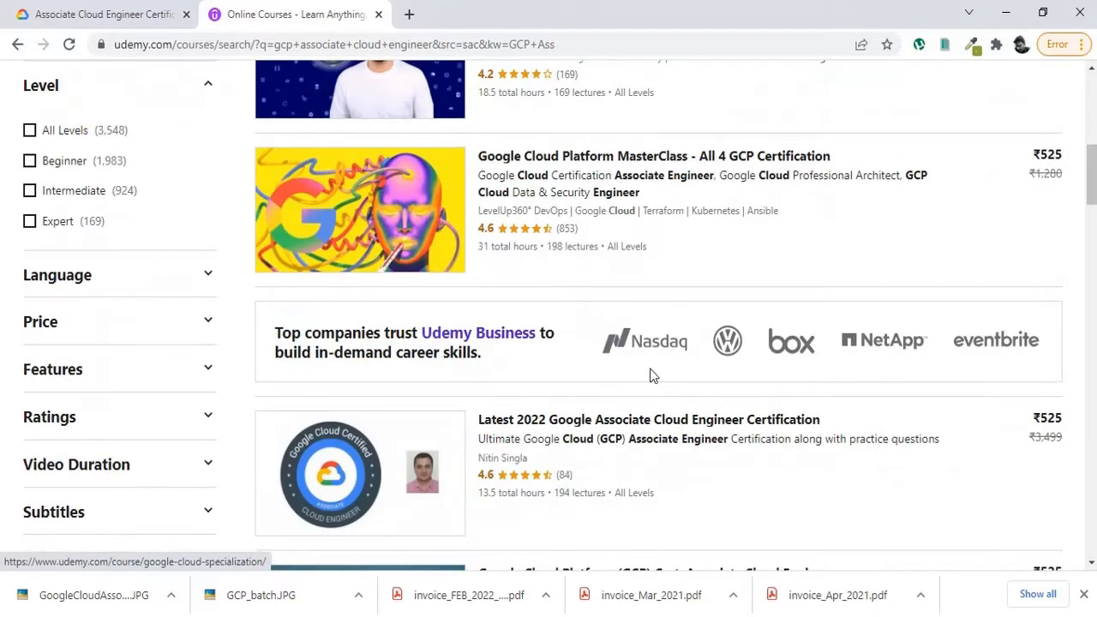
pyautogui.scroll(8, 579, 217)
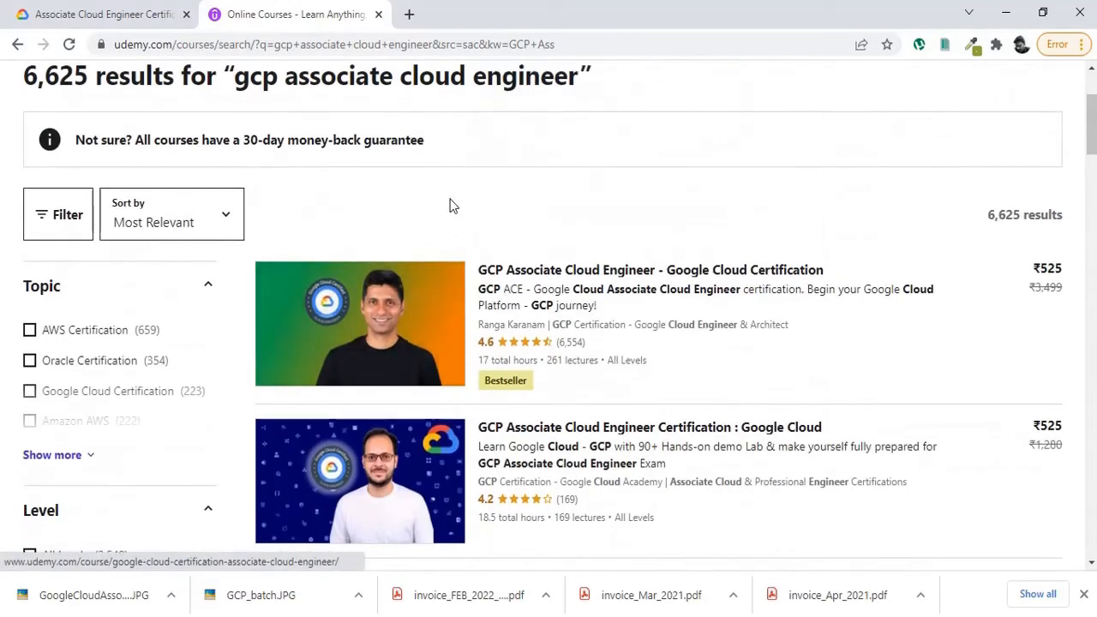
pyautogui.scroll(3, 419, 146)
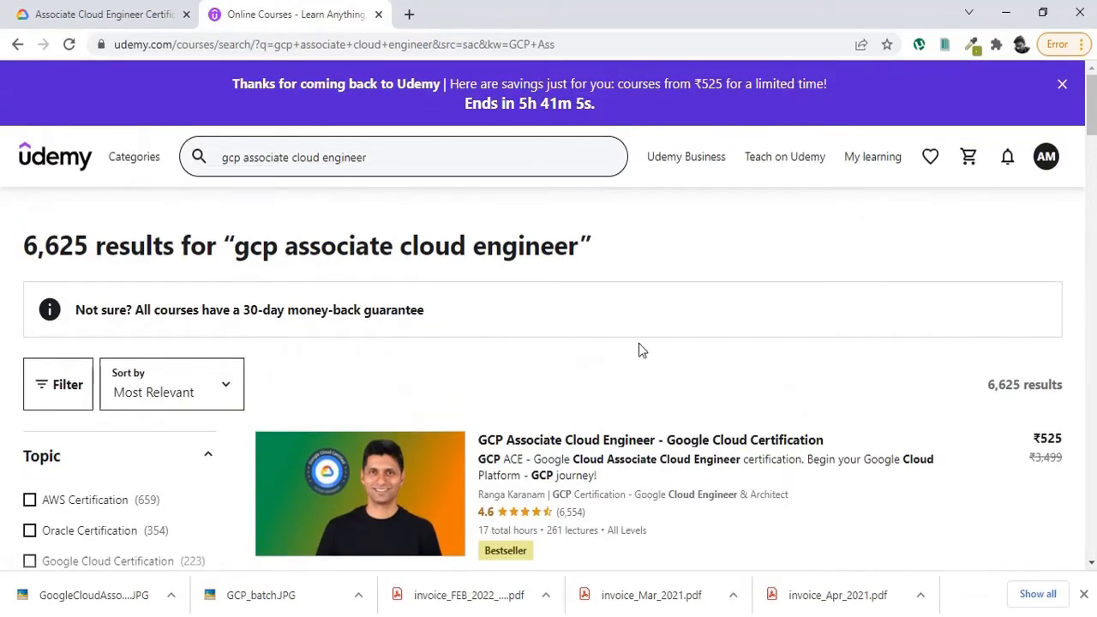
pyautogui.scroll(-2, 695, 404)
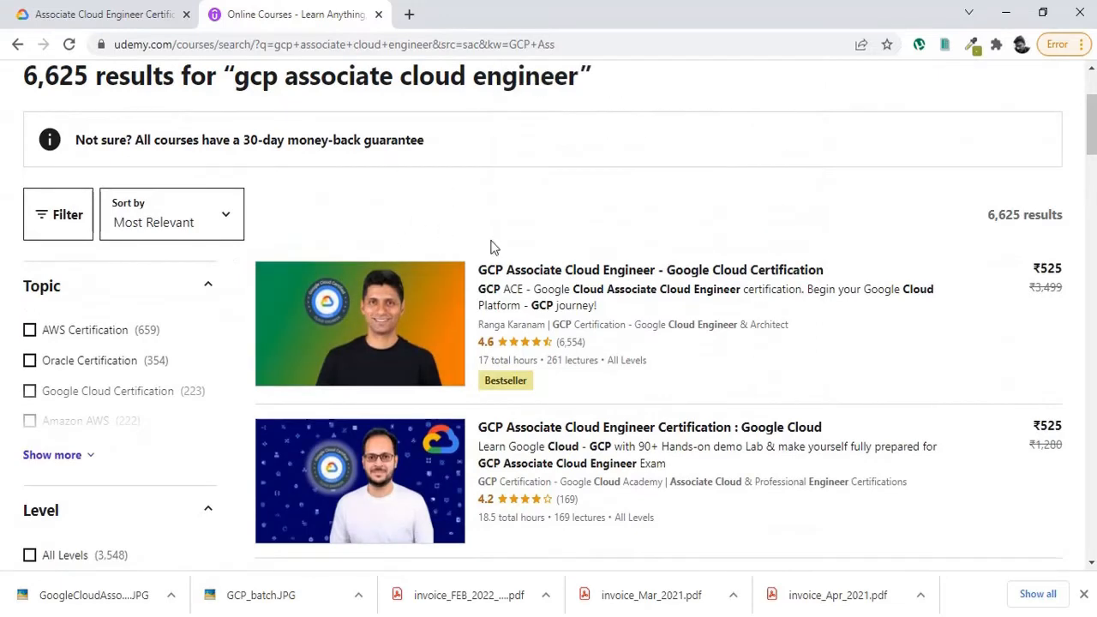
pyautogui.scroll(2, 602, 397)
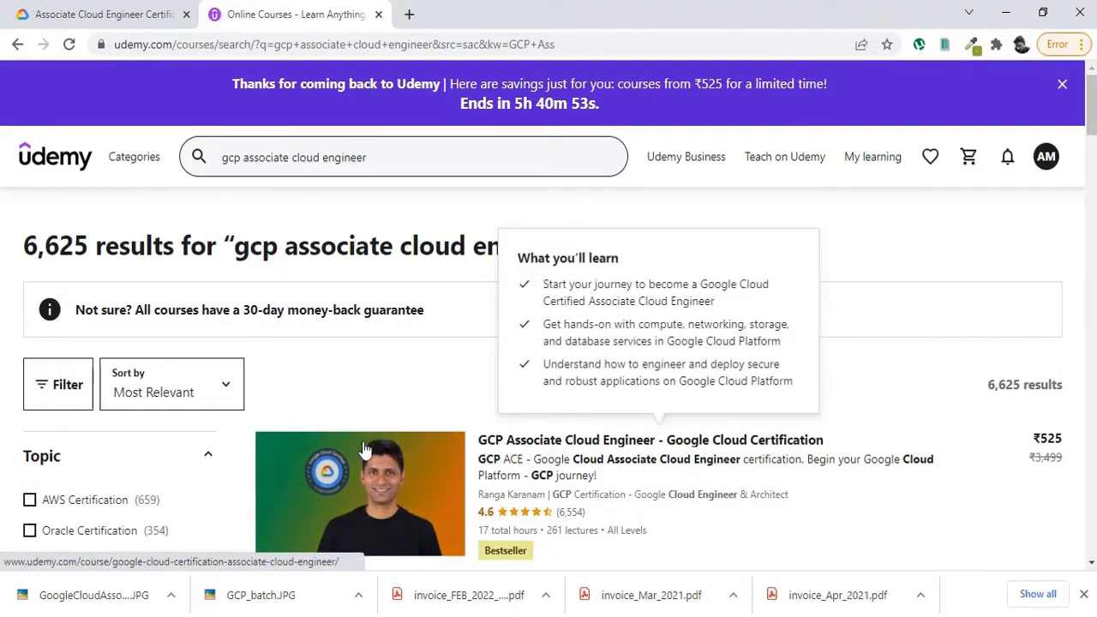
# - Highlight the 'Course I recommend' and 'Assessments before Exam' headings in the outline
pyautogui.click(1083, 594)
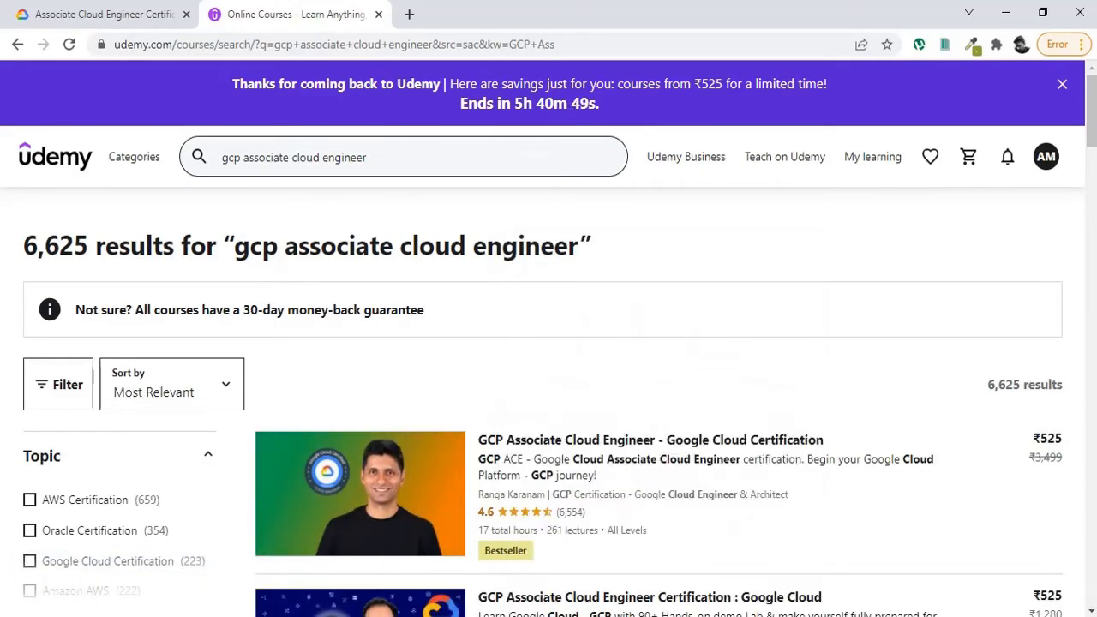
pyautogui.hotkey('alt', 'Tab')
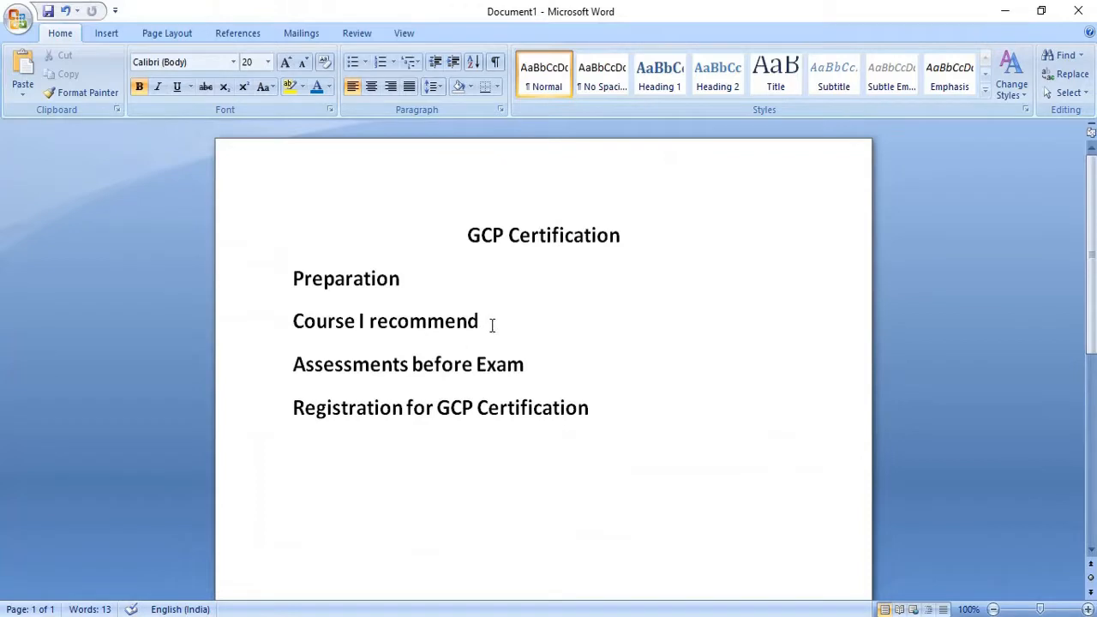
pyautogui.moveTo(491, 322)
pyautogui.mouseDown()
pyautogui.moveTo(294, 321)
pyautogui.moveTo(492, 324)
pyautogui.mouseUp()
pyautogui.click(302, 257)
pyautogui.click(523, 328)
pyautogui.moveTo(294, 370)
pyautogui.mouseDown()
pyautogui.moveTo(524, 366)
pyautogui.moveTo(294, 324)
pyautogui.mouseUp()
pyautogui.click(537, 463)
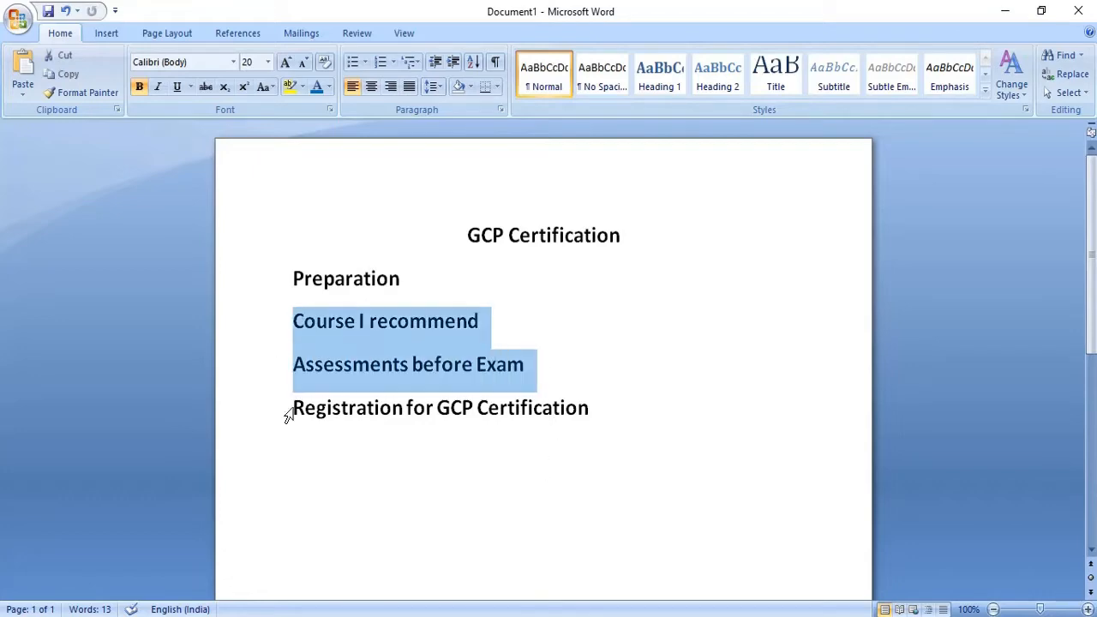
pyautogui.click(318, 411)
# - After glancing at the Udemy results, highlight the 'Registration for GCP Certification' heading
pyautogui.hotkey('alt', 'Tab')
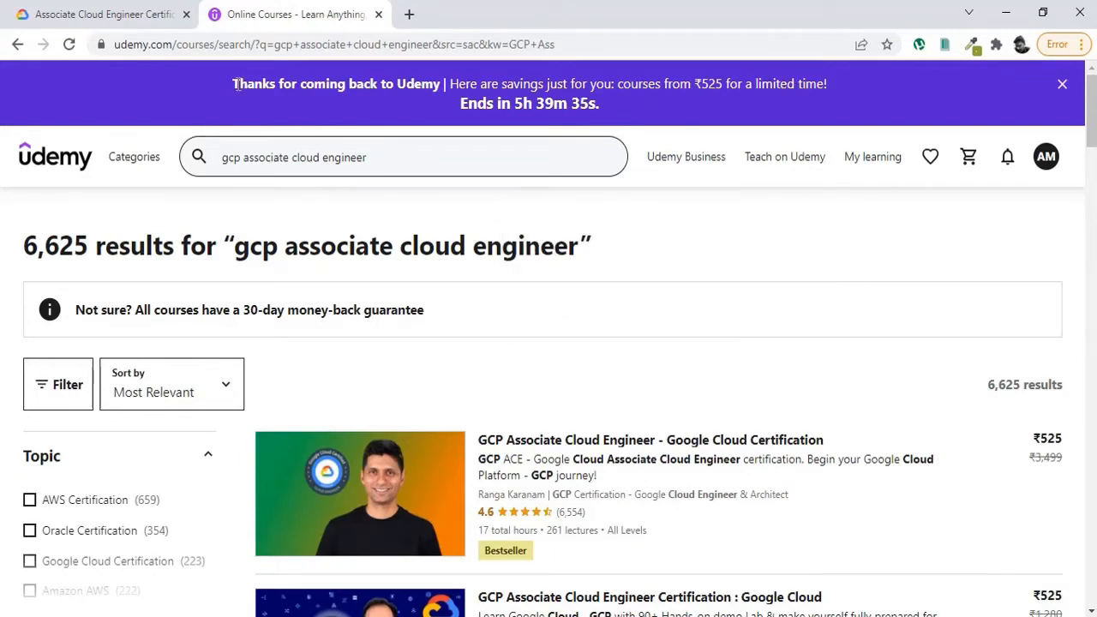
pyautogui.hotkey('alt', 'Tab')
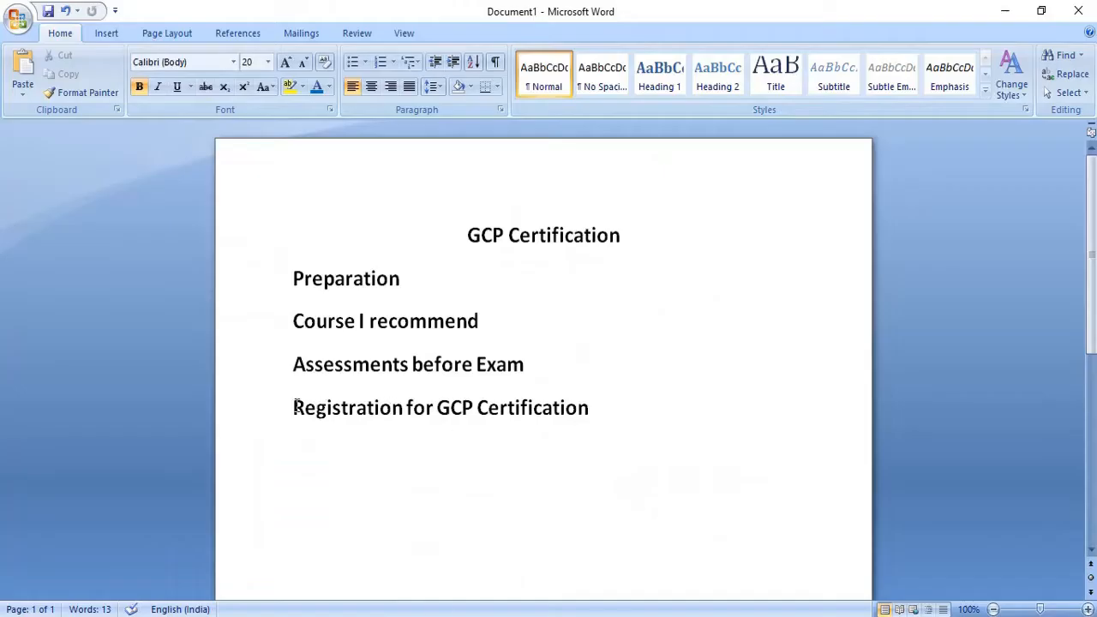
pyautogui.moveTo(291, 407); pyautogui.dragTo(582, 398)
pyautogui.click(598, 416)
pyautogui.hotkey('alt', 'Tab')
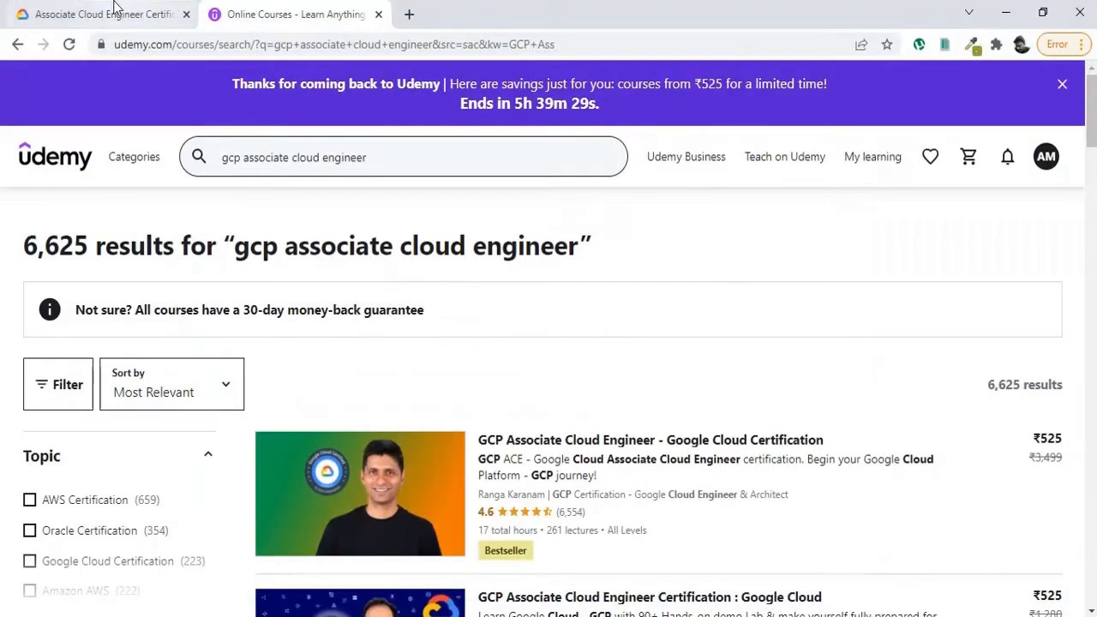
pyautogui.click(82, 15)
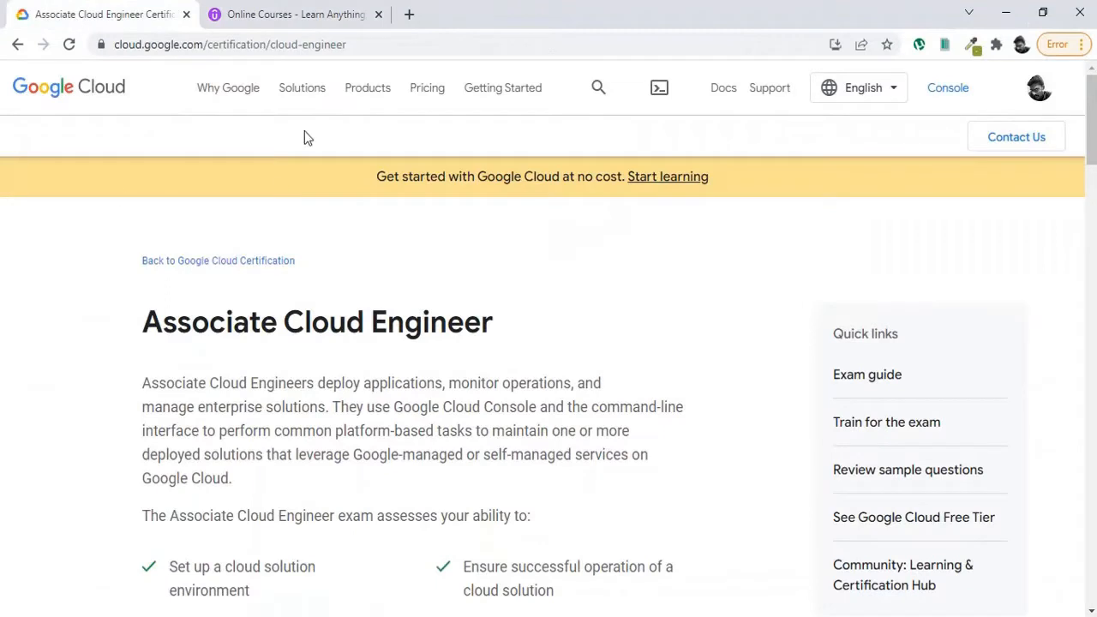
pyautogui.click(113, 44)
pyautogui.moveTo(291, 45); pyautogui.dragTo(179, 39)
pyautogui.click(92, 295)
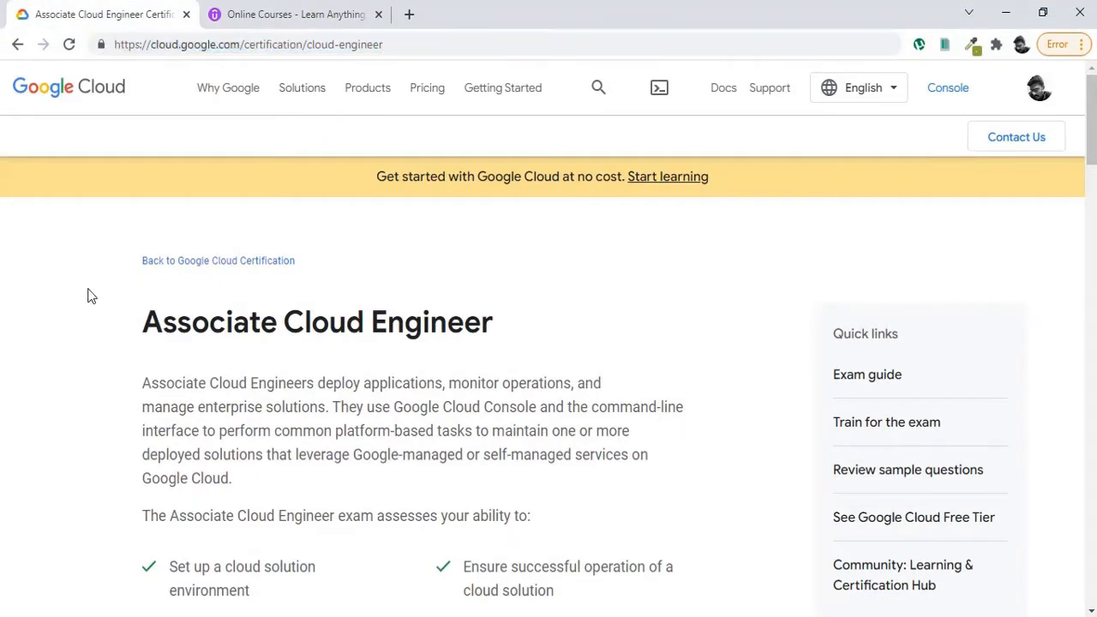
pyautogui.scroll(-5, 463, 369)
pyautogui.scroll(4, 446, 388)
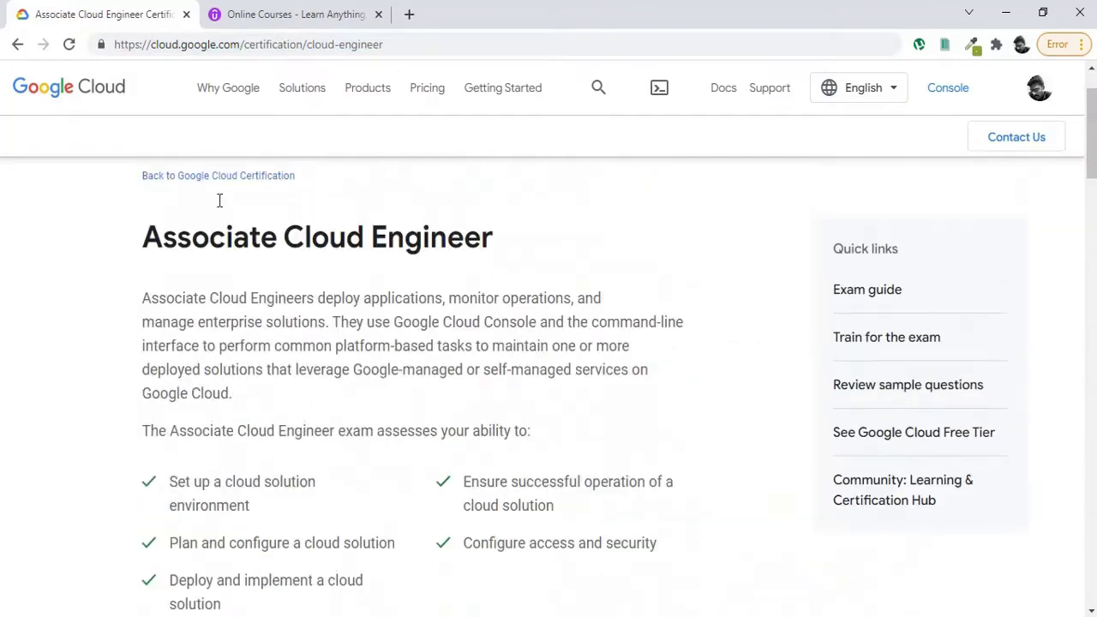
pyautogui.click(18, 44)
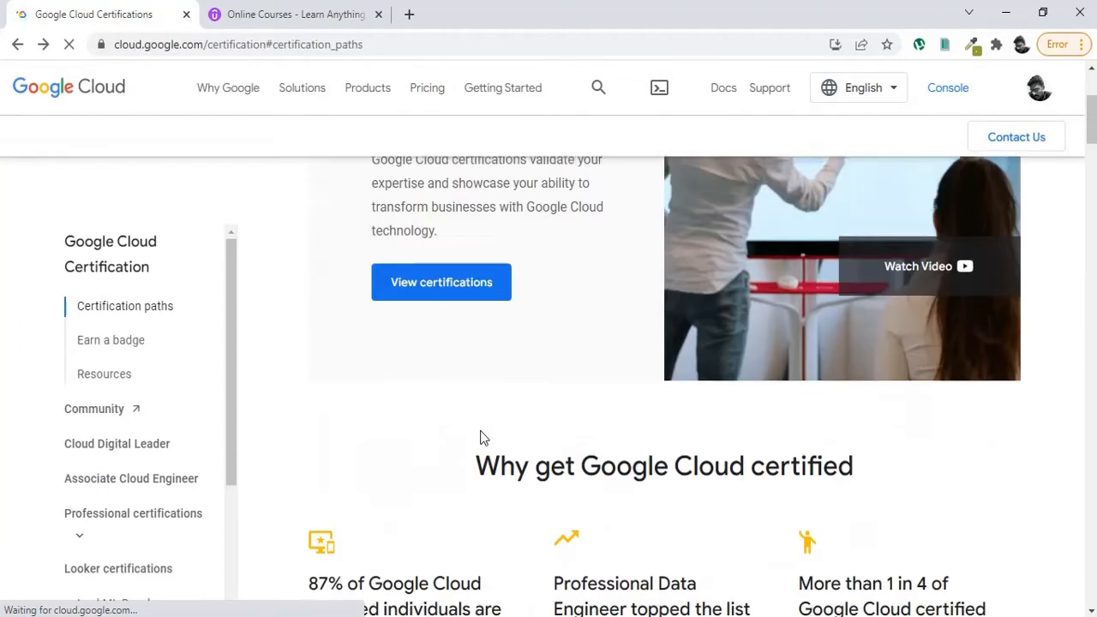
pyautogui.scroll(-8, 480, 437)
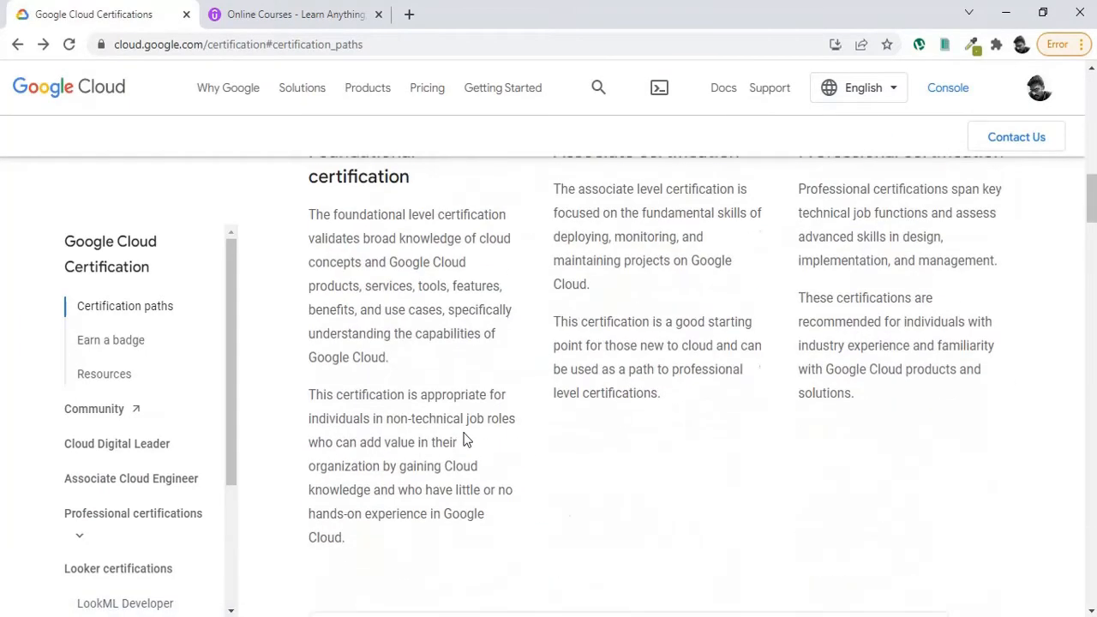
pyautogui.scroll(-3, 482, 370)
pyautogui.scroll(-2, 420, 420)
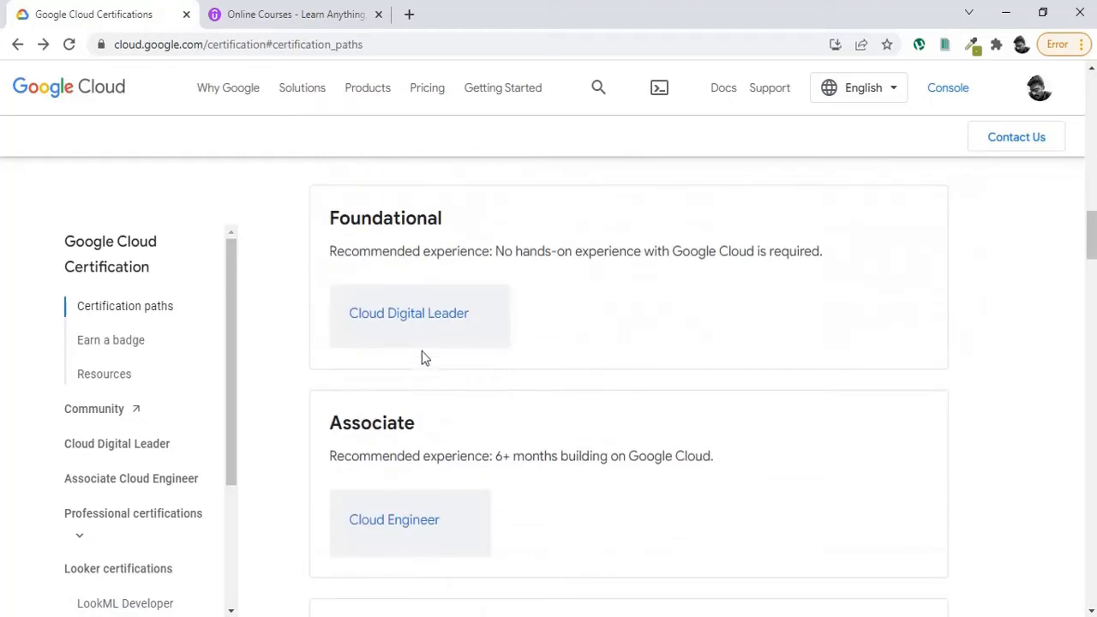
pyautogui.scroll(-1, 471, 479)
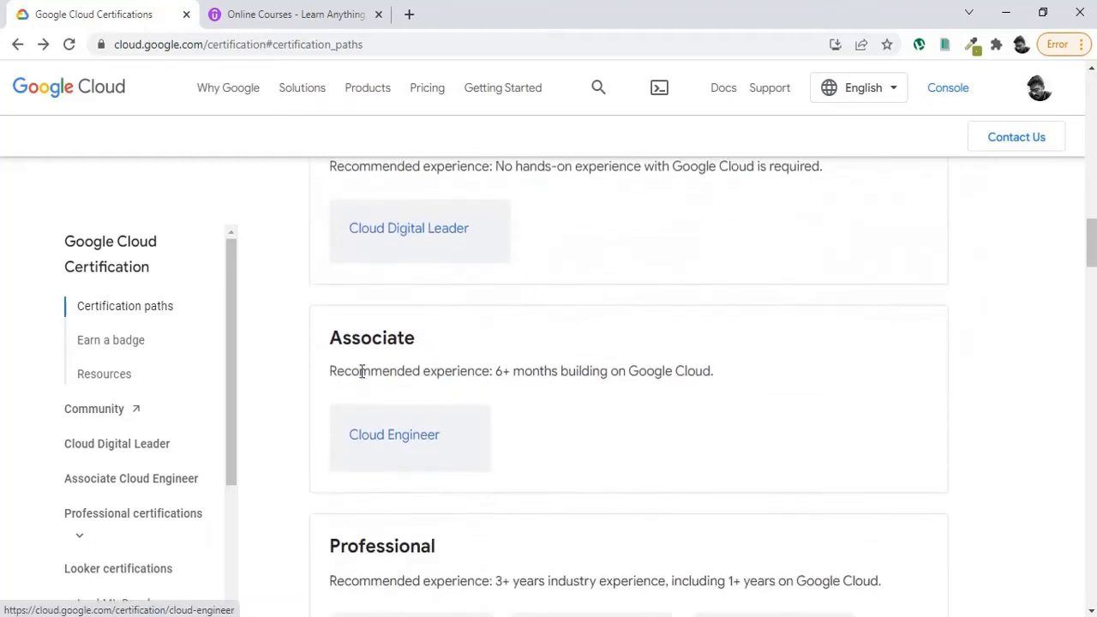
pyautogui.scroll(-3, 410, 465)
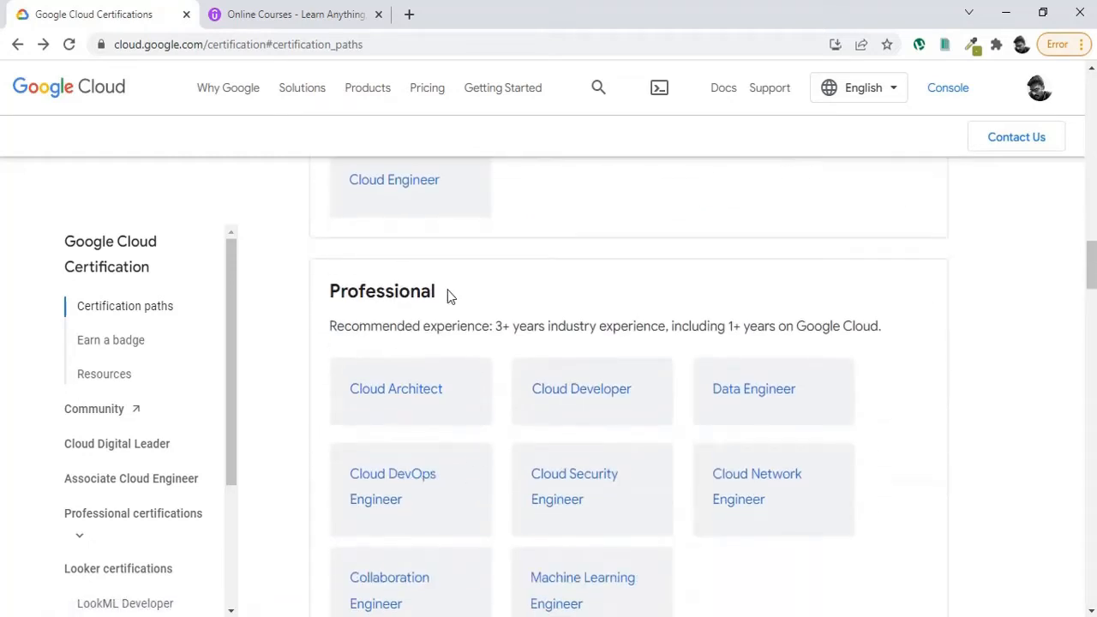
pyautogui.scroll(3, 471, 308)
pyautogui.scroll(2, 480, 343)
pyautogui.scroll(-2, 428, 385)
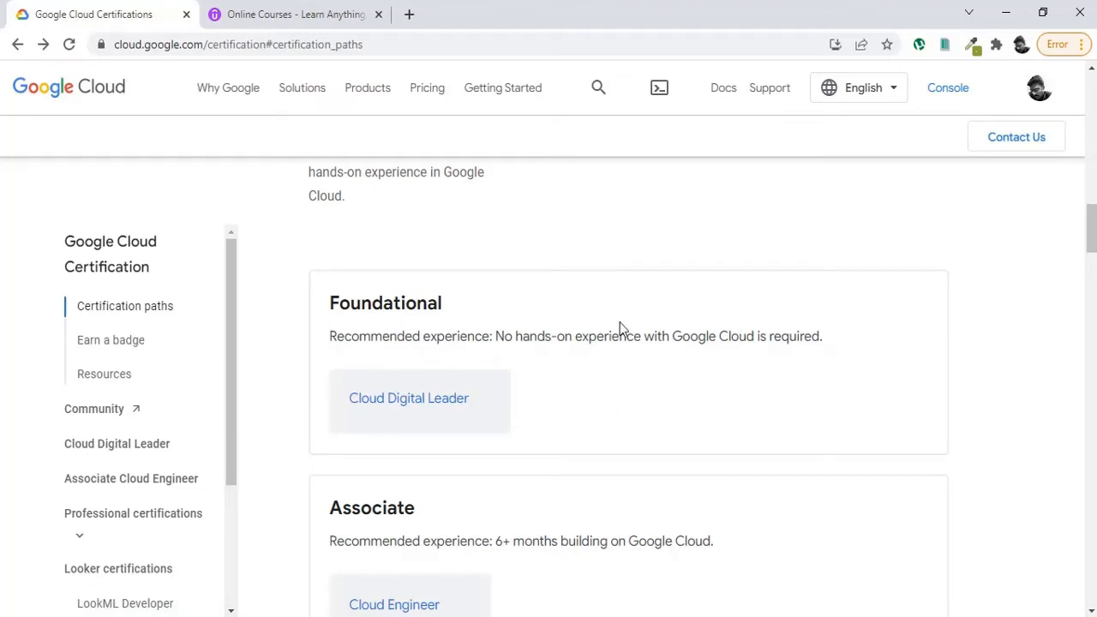
pyautogui.scroll(-2, 514, 411)
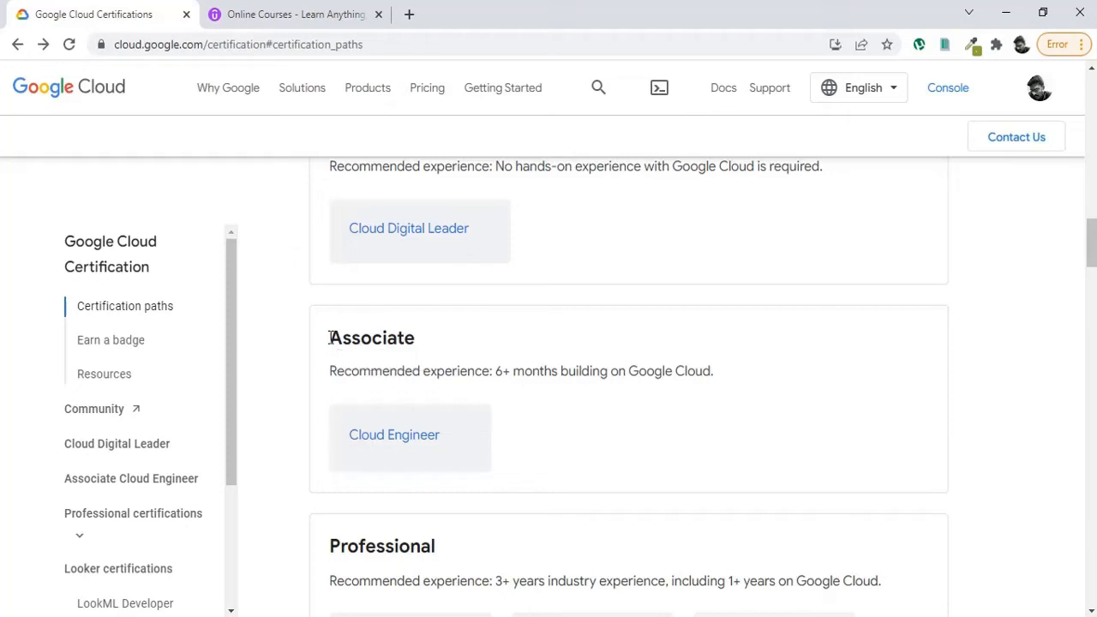
pyautogui.moveTo(331, 338); pyautogui.dragTo(707, 356)
pyautogui.click(732, 377)
pyautogui.scroll(-4, 722, 374)
pyautogui.moveTo(331, 201); pyautogui.dragTo(839, 244)
pyautogui.click(886, 242)
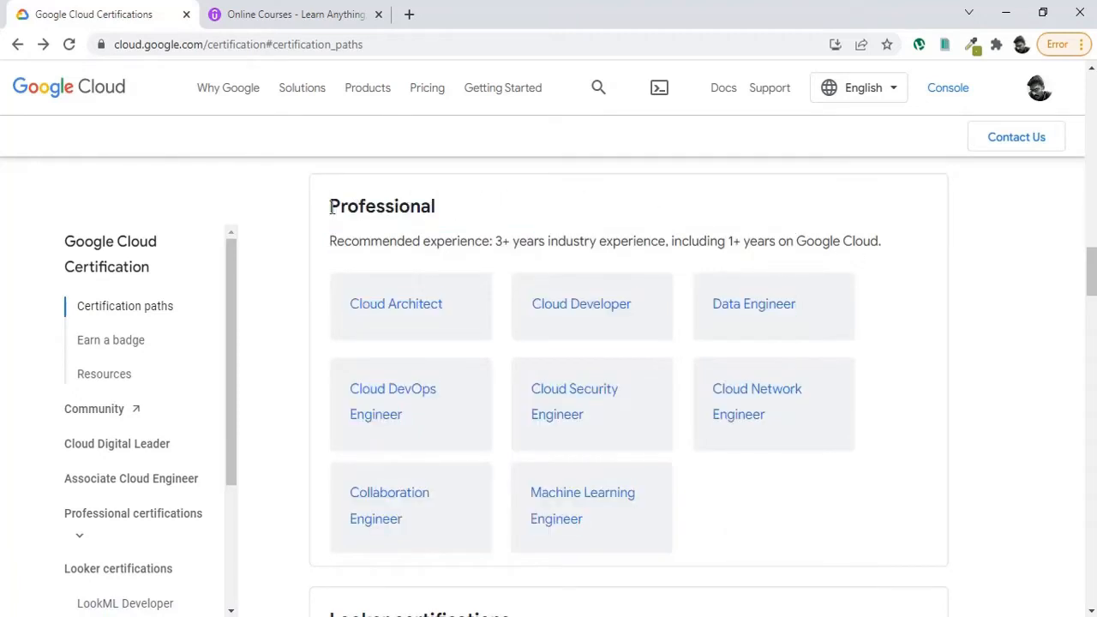
pyautogui.moveTo(331, 203); pyautogui.dragTo(883, 244)
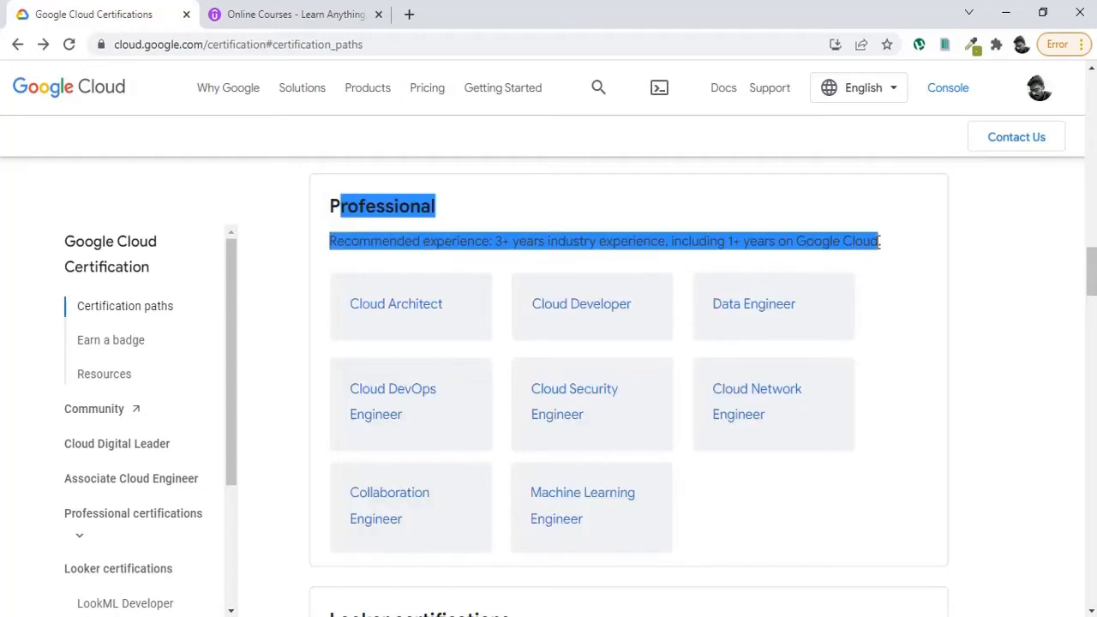
pyautogui.click(885, 249)
pyautogui.doubleClick(424, 207)
pyautogui.click(324, 224)
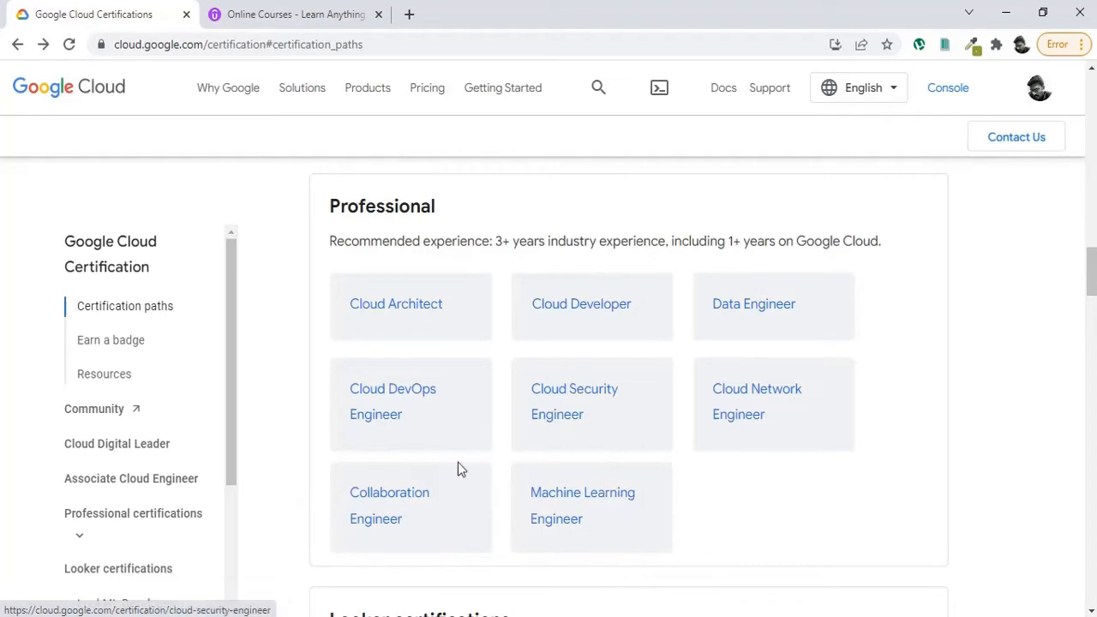
pyautogui.scroll(4, 411, 445)
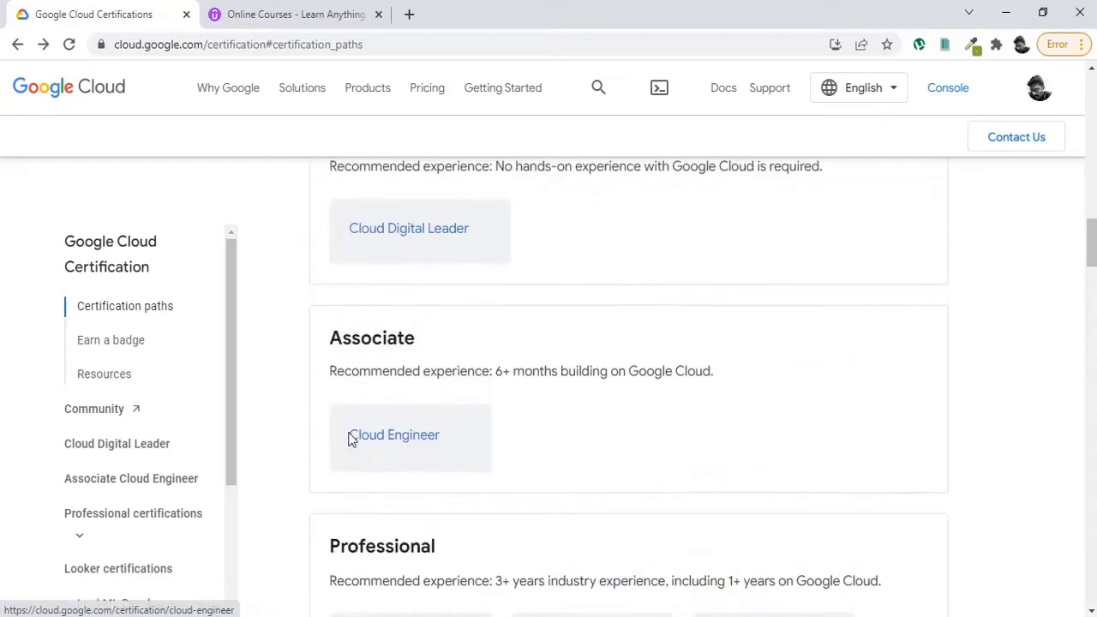
# - Open the Associate Cloud Engineer certification page from the Cloud Engineer card
pyautogui.click(403, 438)
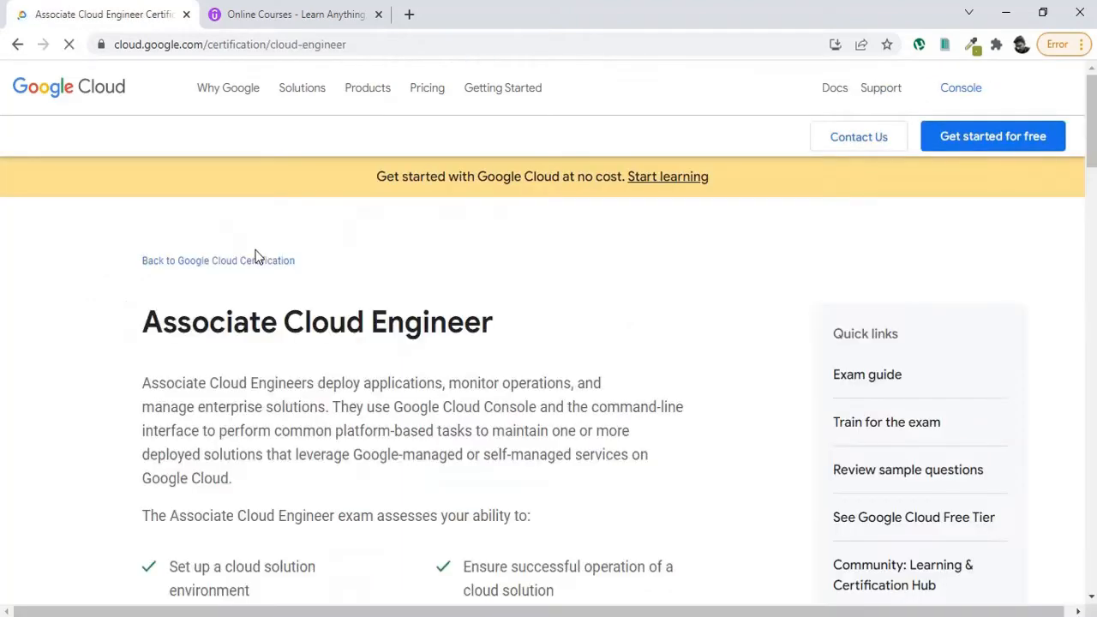
pyautogui.scroll(-3, 257, 257)
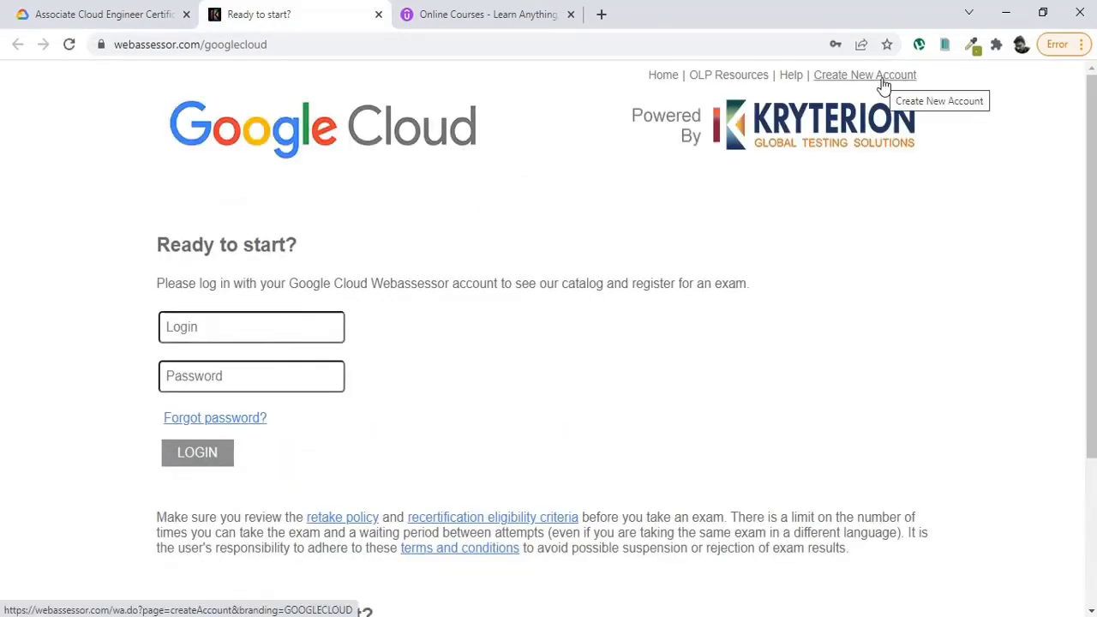
# - Sign in to Webassessor with saved credentials and highlight the completed exam in My Assessments
pyautogui.click(199, 329)
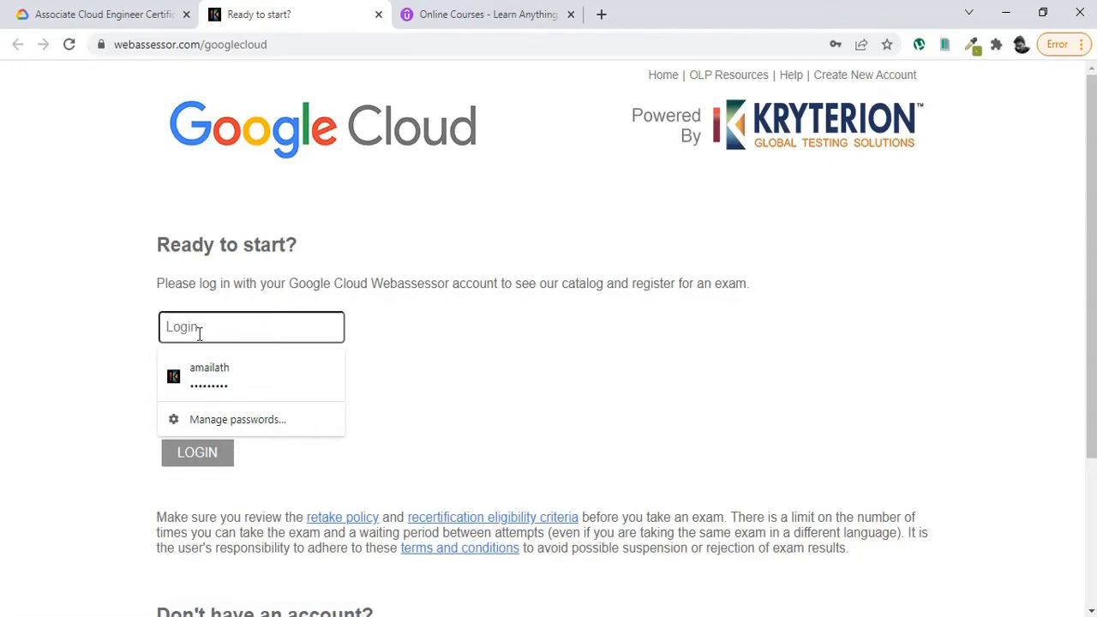
pyautogui.click(210, 375)
pyautogui.click(206, 453)
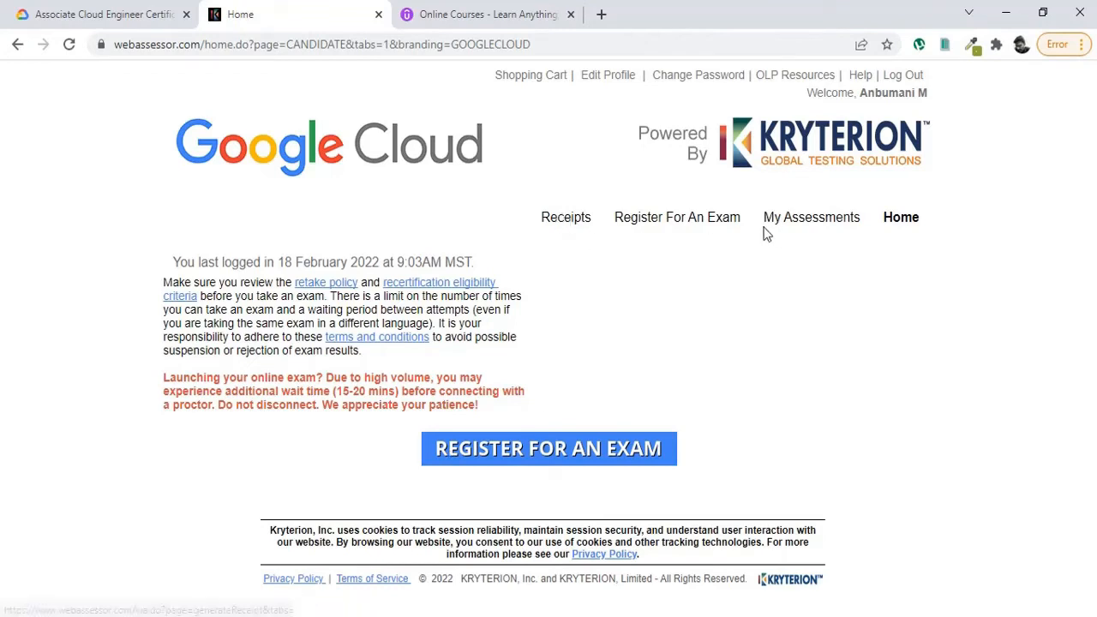
pyautogui.click(818, 227)
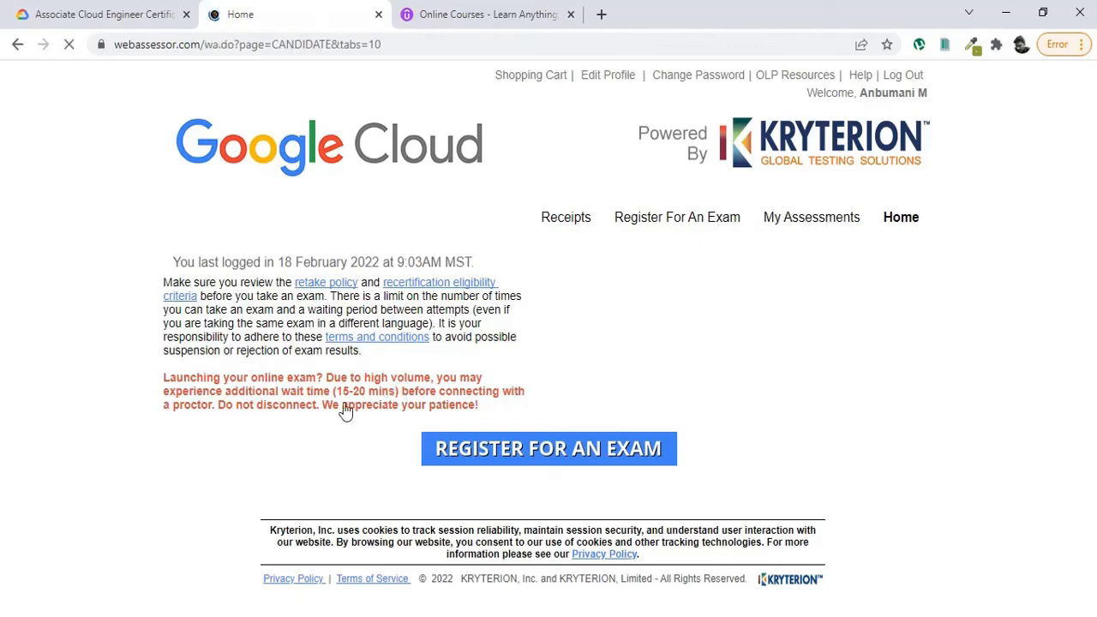
pyautogui.scroll(-5, 662, 300)
pyautogui.scroll(-2, 369, 462)
pyautogui.moveTo(586, 463); pyautogui.dragTo(493, 439)
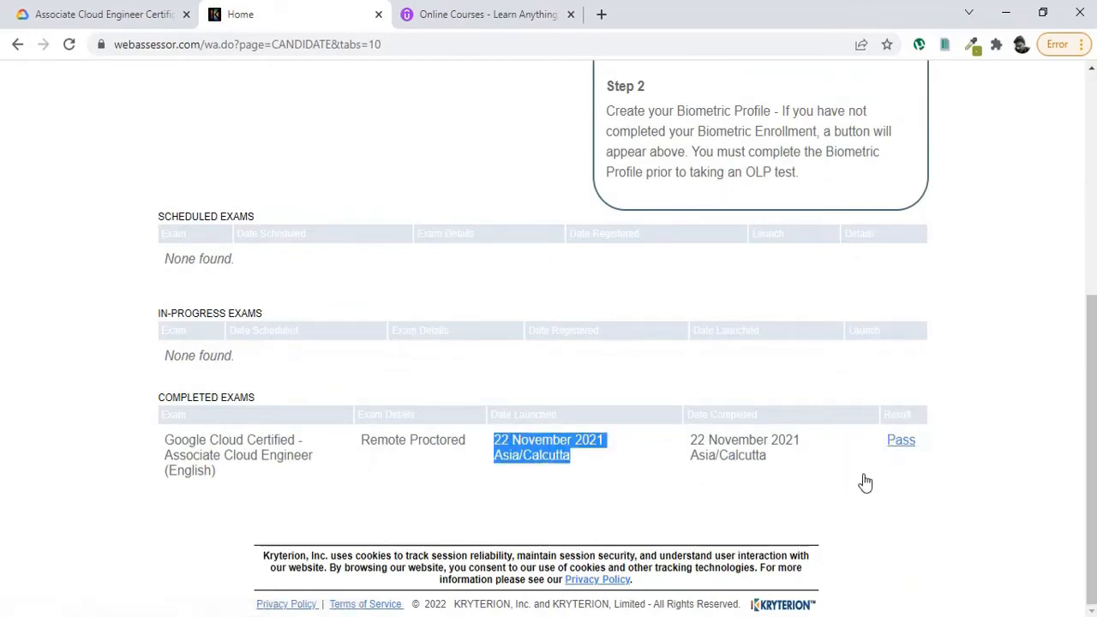
pyautogui.scroll(6, 573, 368)
pyautogui.scroll(6, 573, 368)
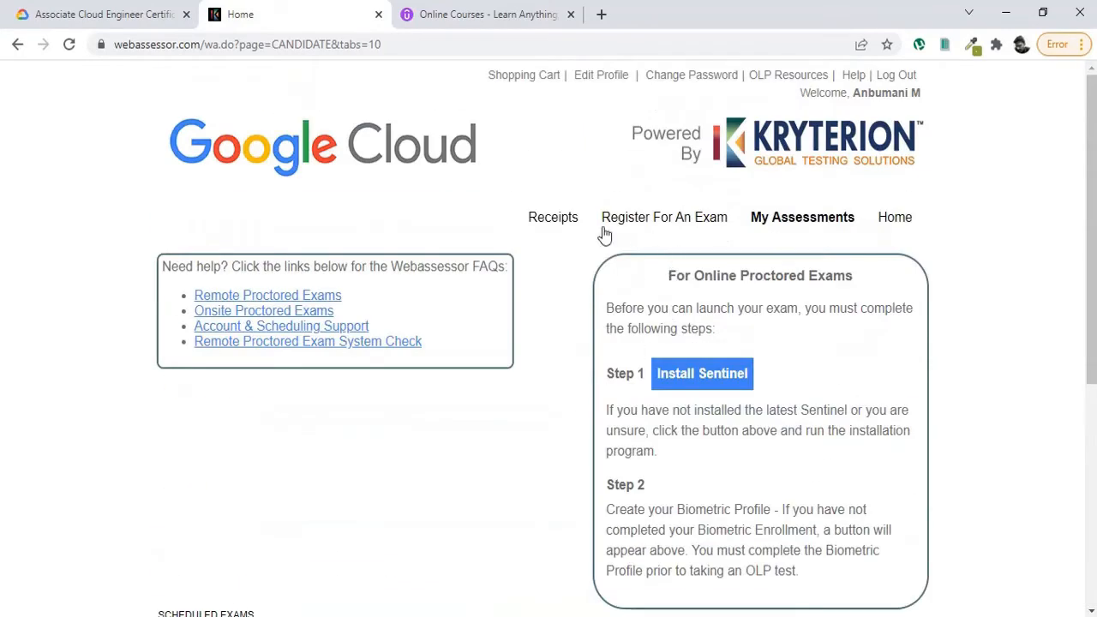
# - Expand Google Cloud Certification Exams and show Cloud Digital Leader delivery options at USD 99
pyautogui.click(676, 220)
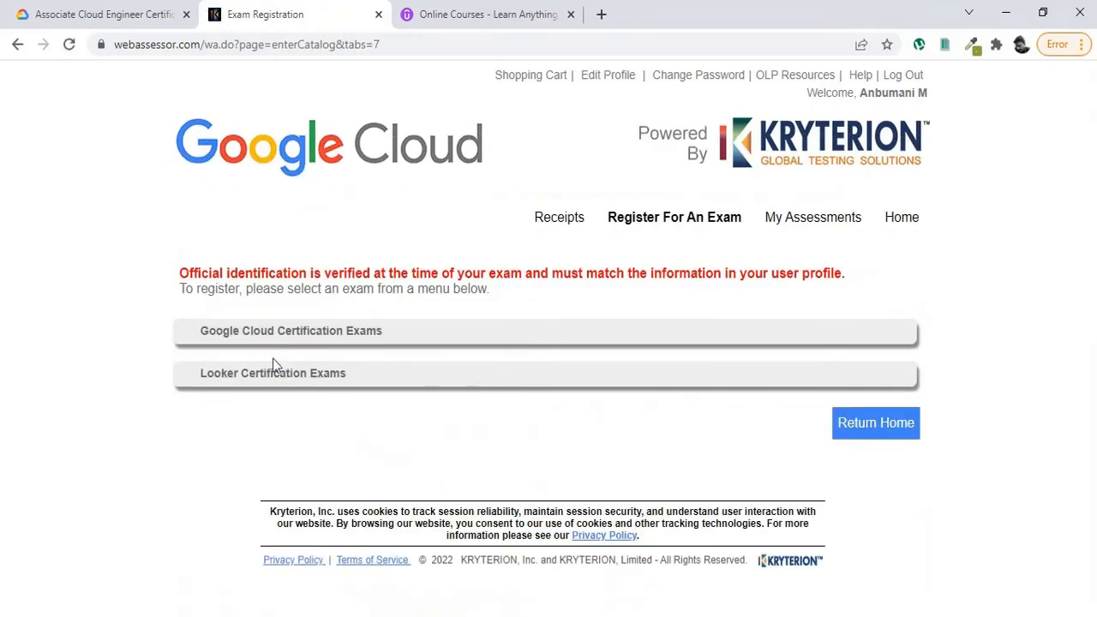
pyautogui.click(231, 331)
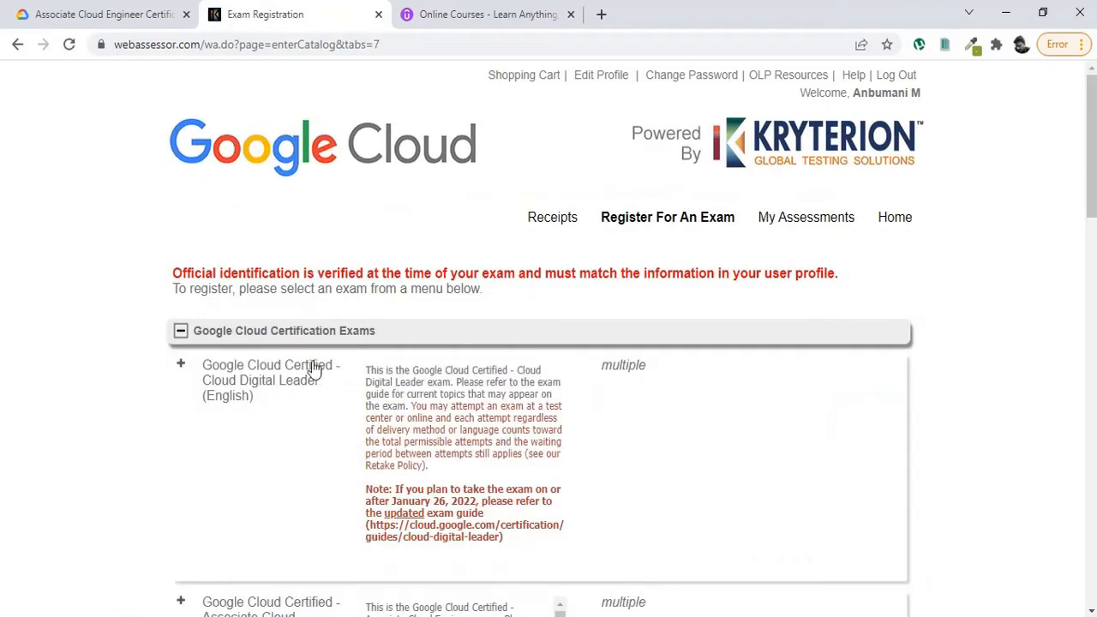
pyautogui.scroll(-3, 223, 396)
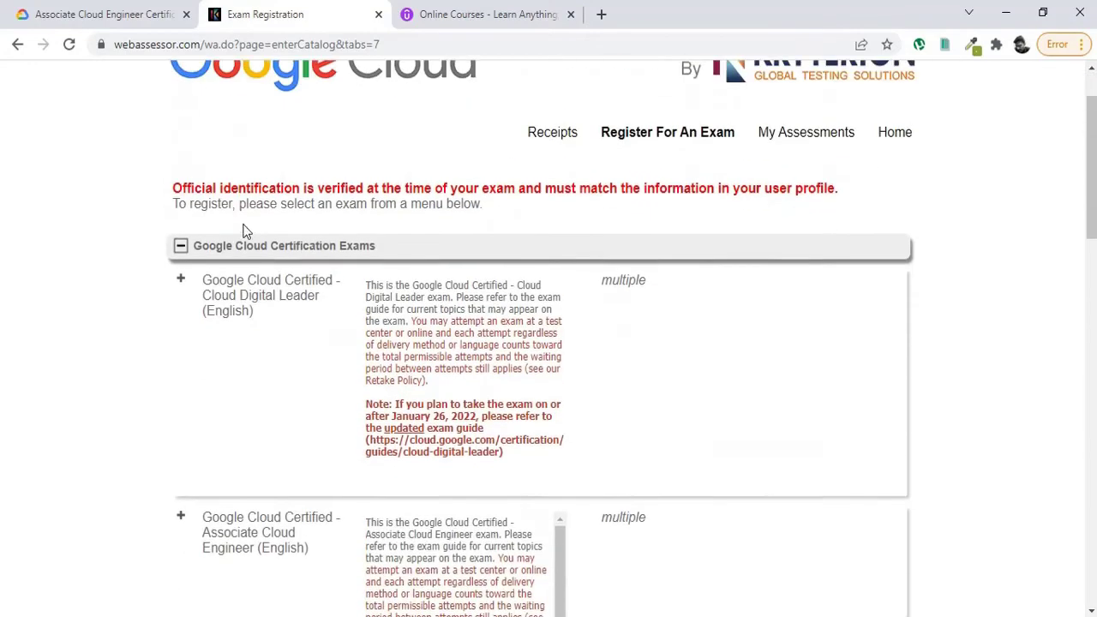
pyautogui.click(244, 295)
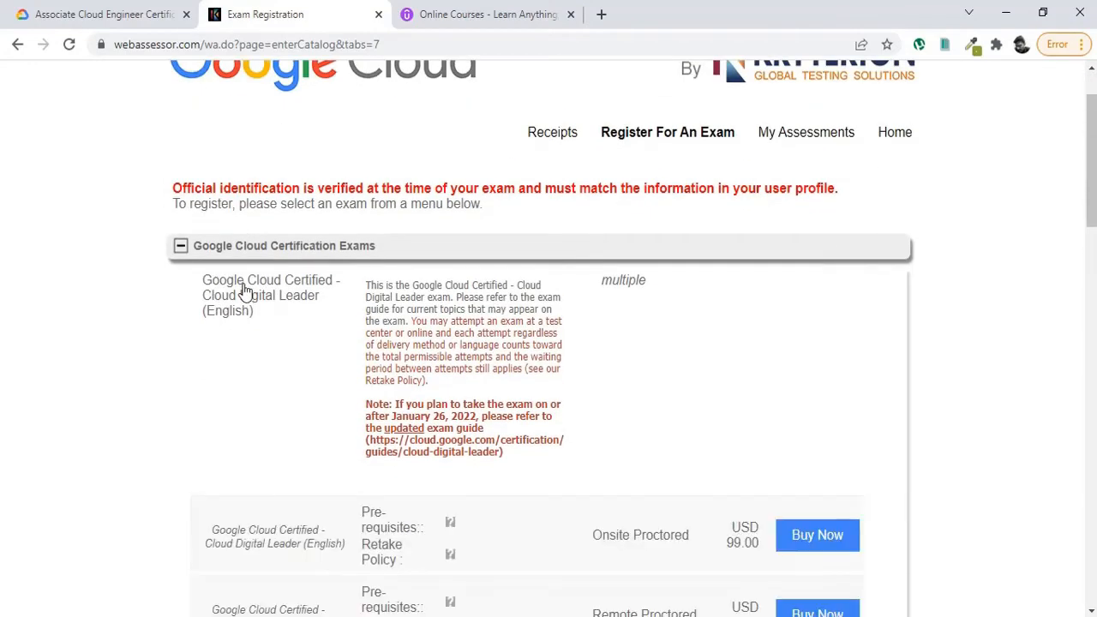
pyautogui.scroll(-3, 257, 385)
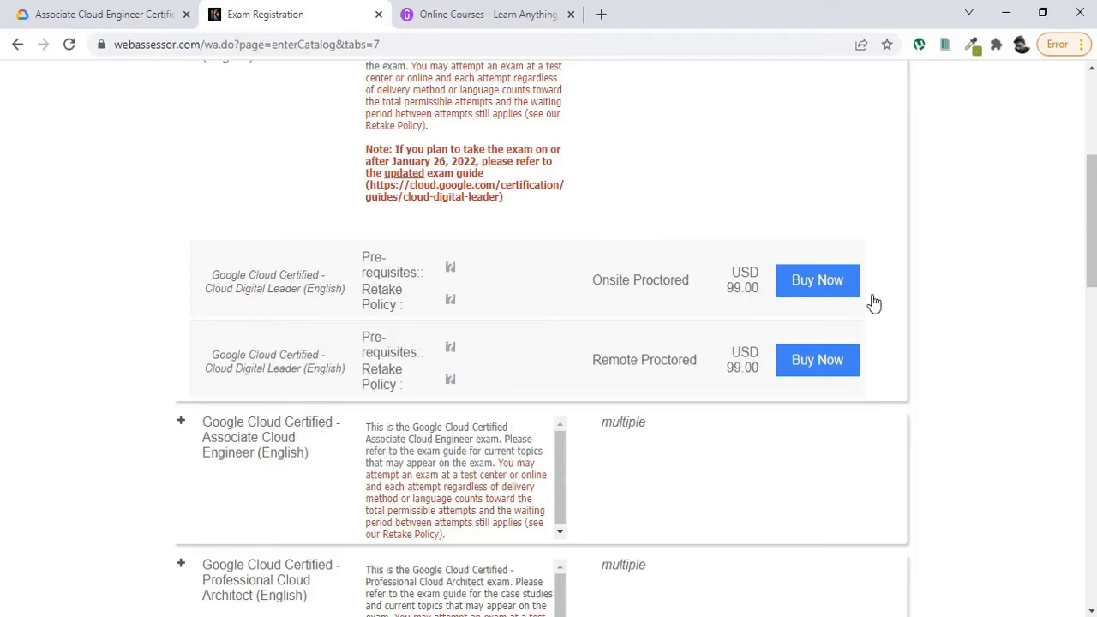
# - Show Associate Cloud Engineer and Professional Cloud Architect delivery options, then return to the candidate home
pyautogui.click(253, 441)
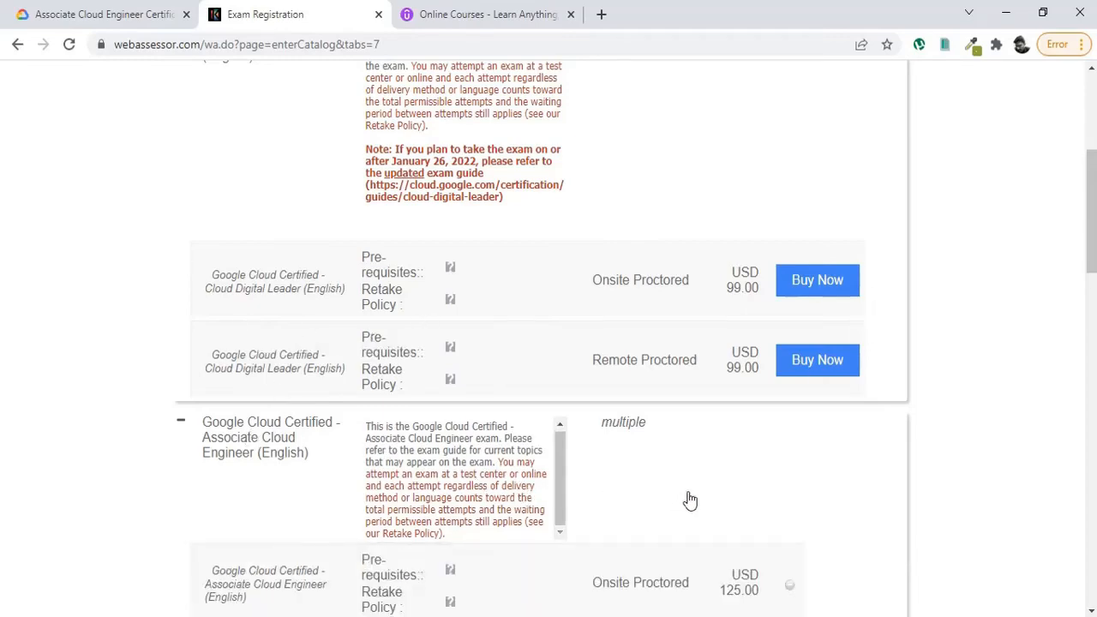
pyautogui.scroll(-2, 703, 501)
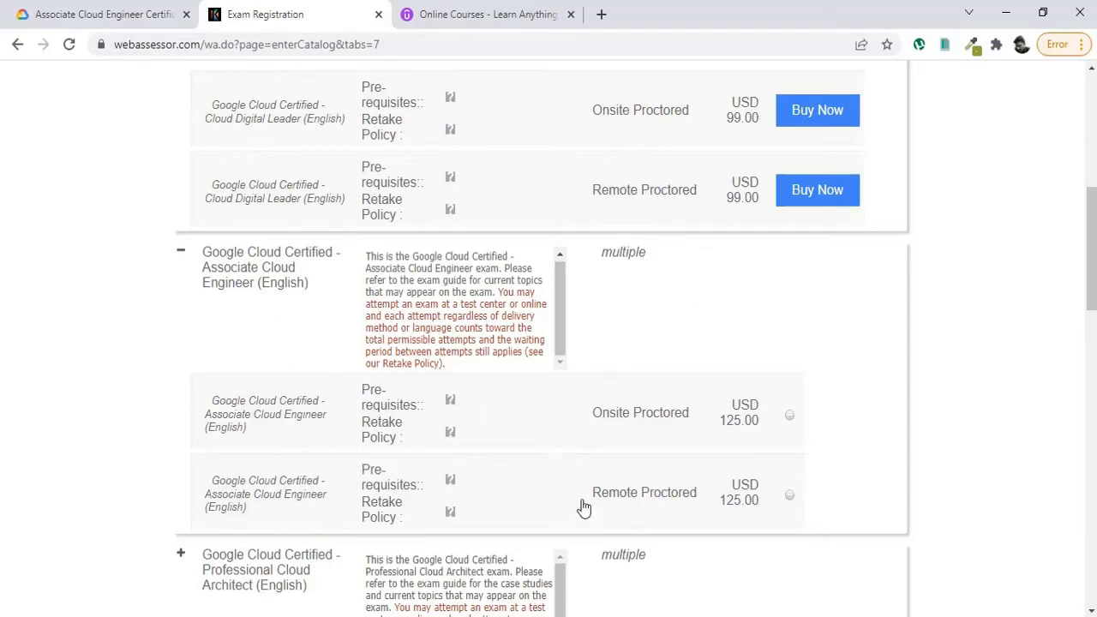
pyautogui.scroll(-4, 493, 505)
pyautogui.scroll(-2, 360, 351)
pyautogui.scroll(1, 358, 347)
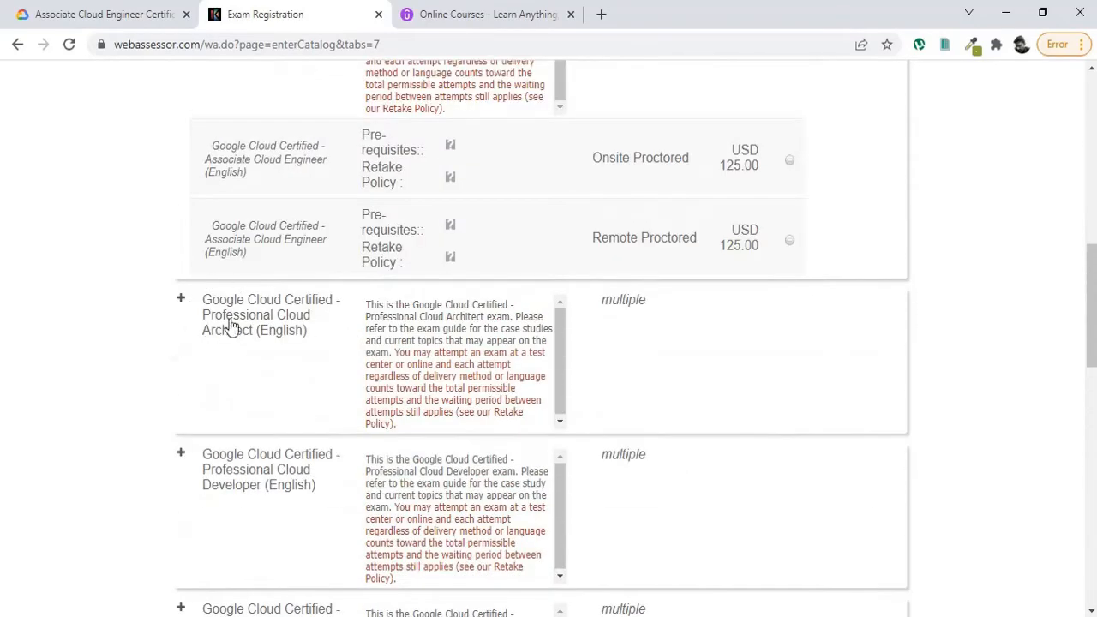
pyautogui.click(181, 299)
pyautogui.scroll(-2, 492, 334)
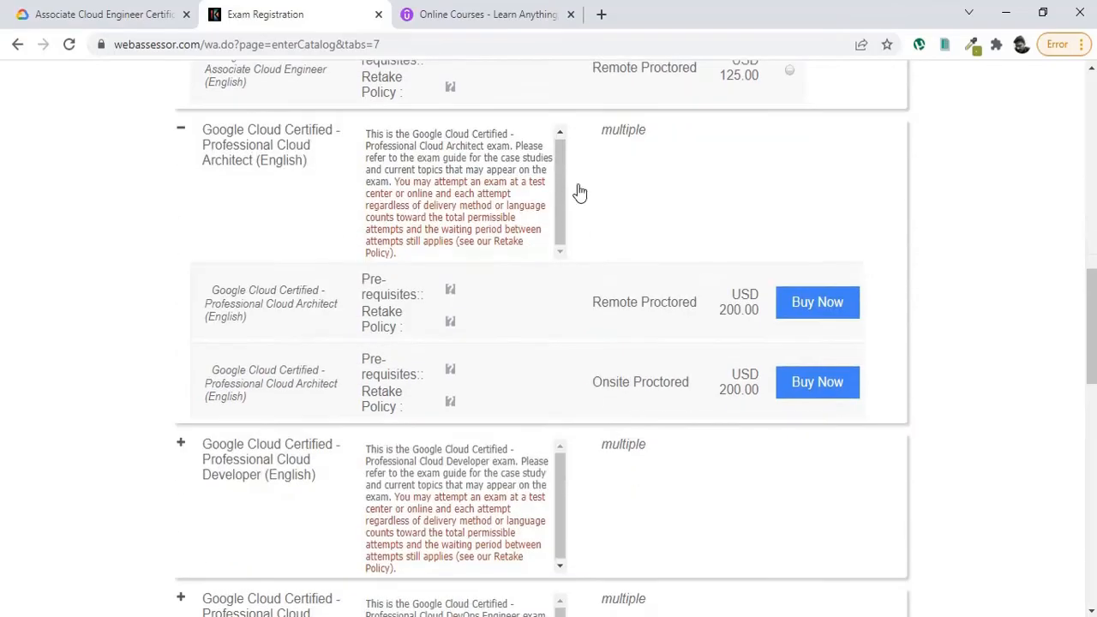
pyautogui.scroll(5, 541, 398)
pyautogui.scroll(8, 565, 419)
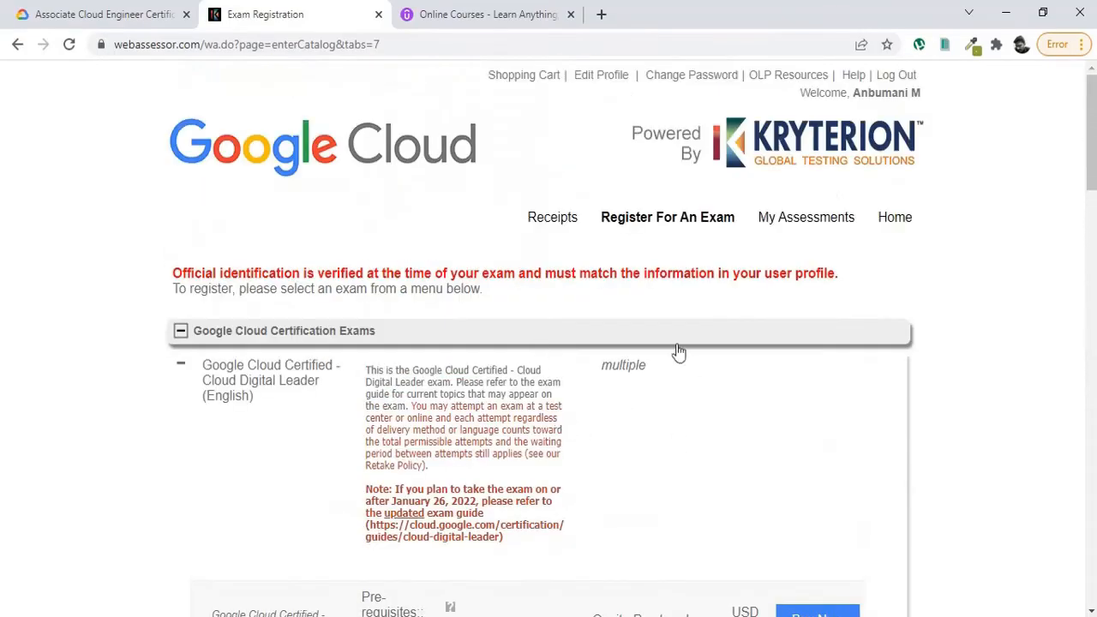
pyautogui.scroll(-6, 642, 360)
pyautogui.scroll(-4, 643, 488)
pyautogui.scroll(-1, 711, 317)
pyautogui.scroll(-5, 531, 497)
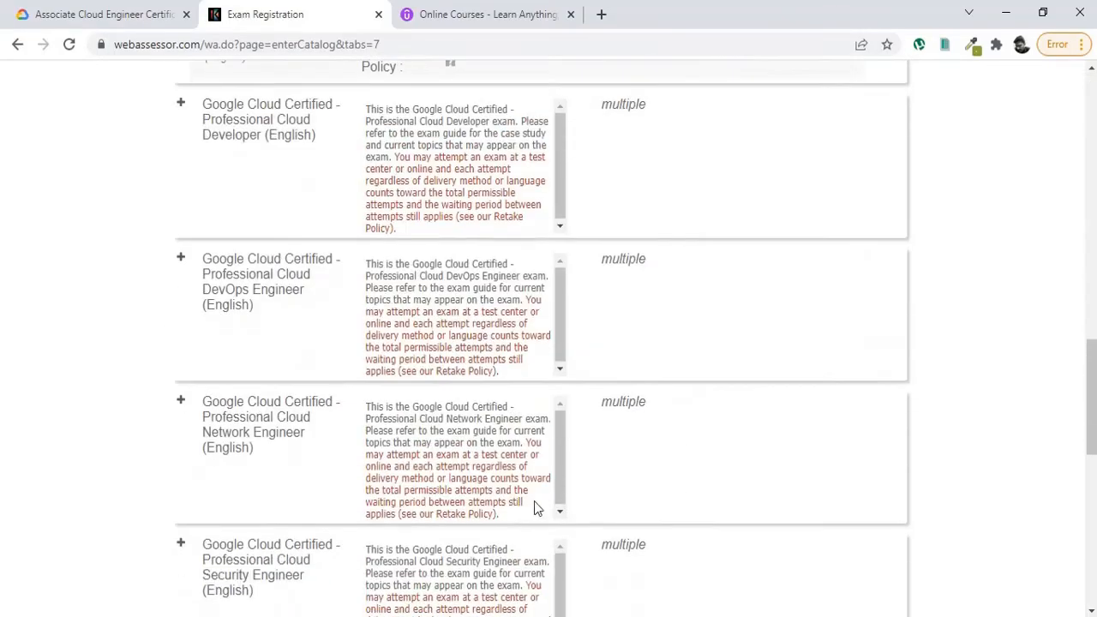
pyautogui.scroll(-3, 489, 512)
pyautogui.scroll(6, 488, 511)
pyautogui.scroll(3, 557, 356)
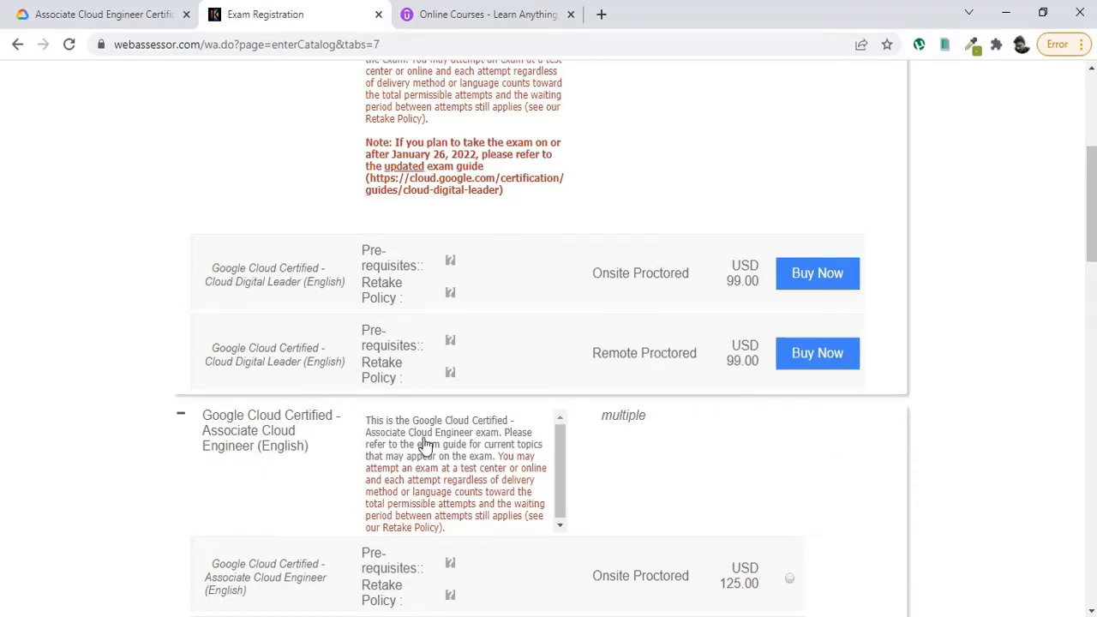
pyautogui.scroll(5, 377, 428)
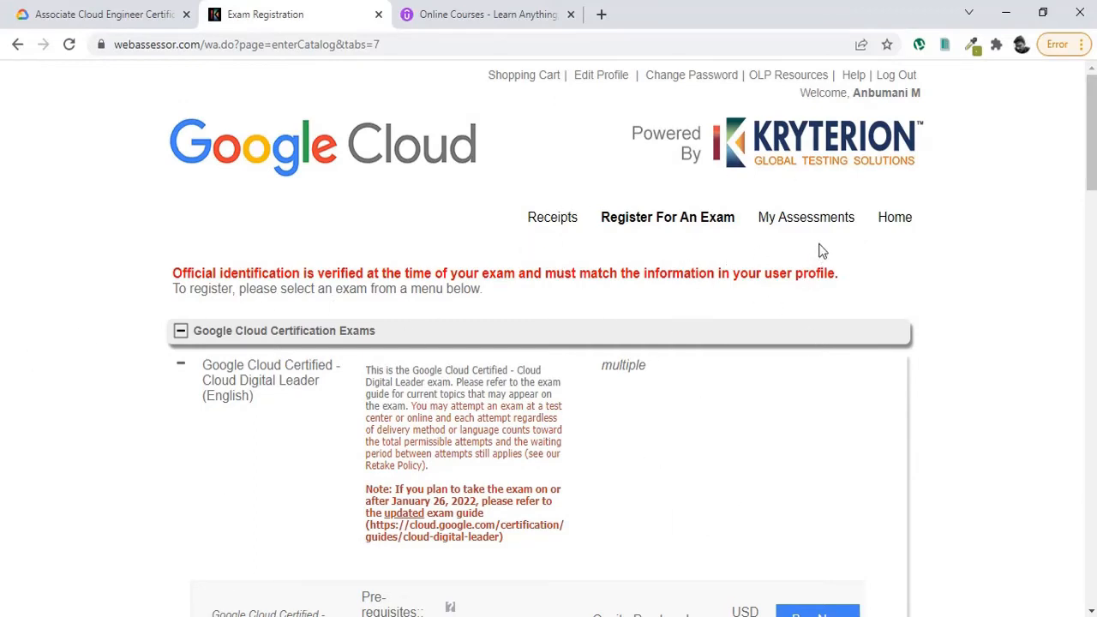
pyautogui.click(893, 219)
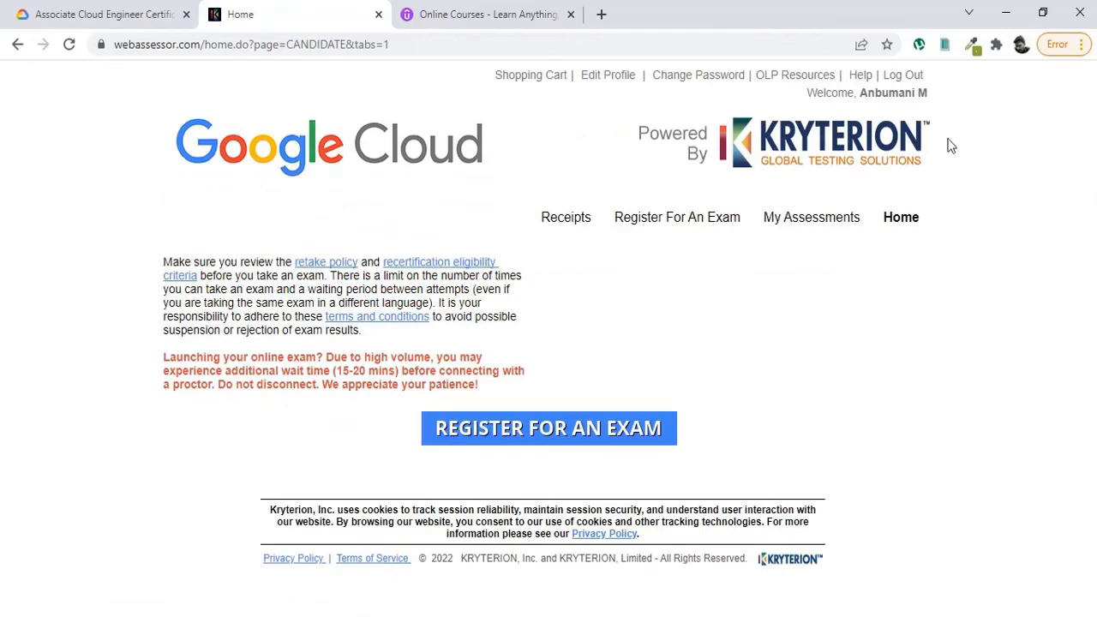
# - Minimize Chrome to place the cursor on the outline's last line in Word, then return to the browser
pyautogui.click(1006, 14)
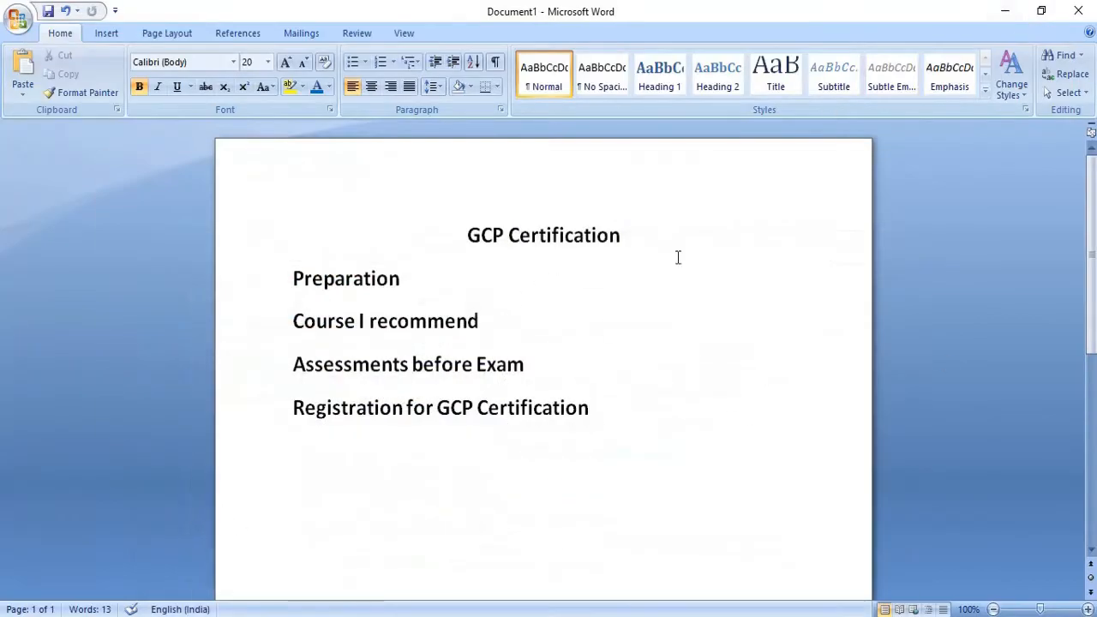
pyautogui.click(591, 407)
pyautogui.hotkey('shift', 'Up')
pyautogui.hotkey('shift', 'Up')
pyautogui.hotkey('shift', 'Up')
pyautogui.click(600, 500)
pyautogui.hotkey('alt', 'Tab')
# - Select the existing cloud engineer query in the Udemy search box to replace it with flutter
pyautogui.click(450, 15)
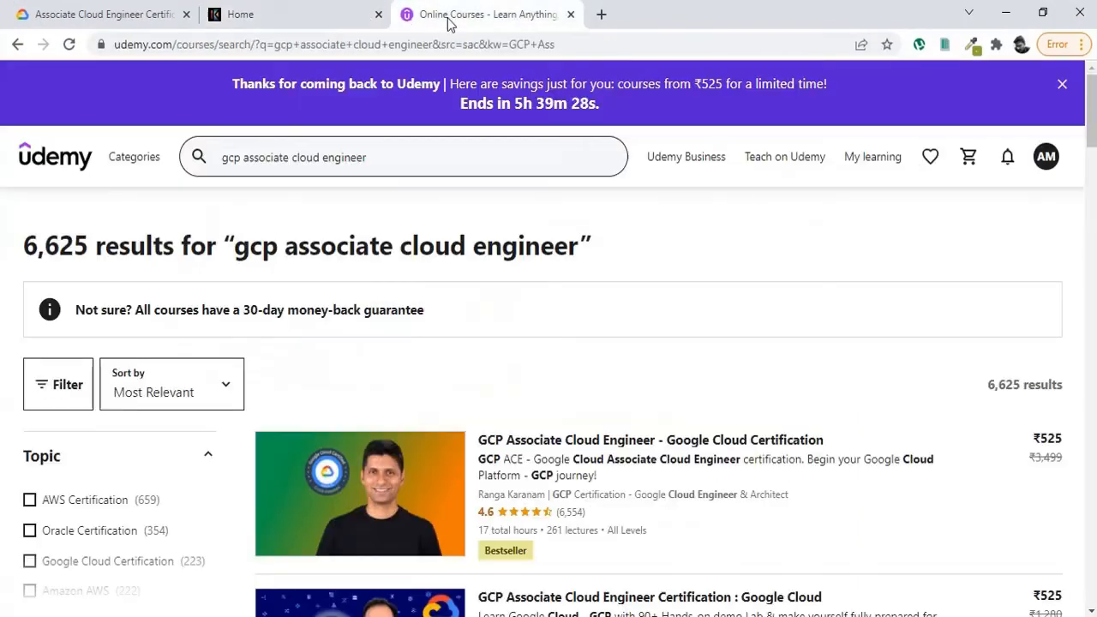
pyautogui.moveTo(394, 157); pyautogui.dragTo(210, 158)
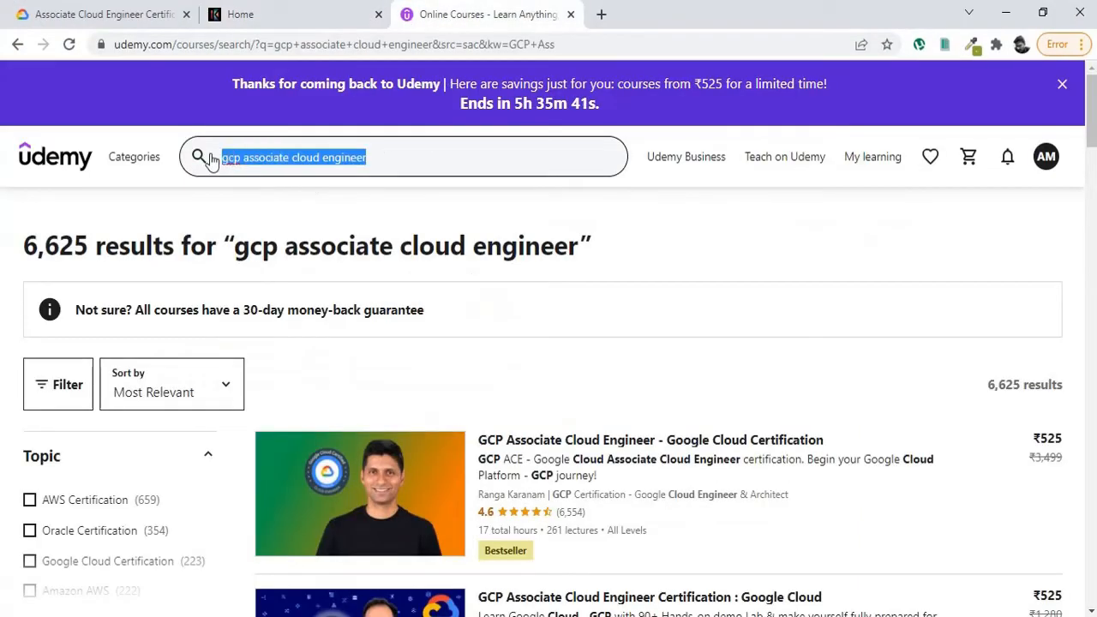
pyautogui.write('Flu')
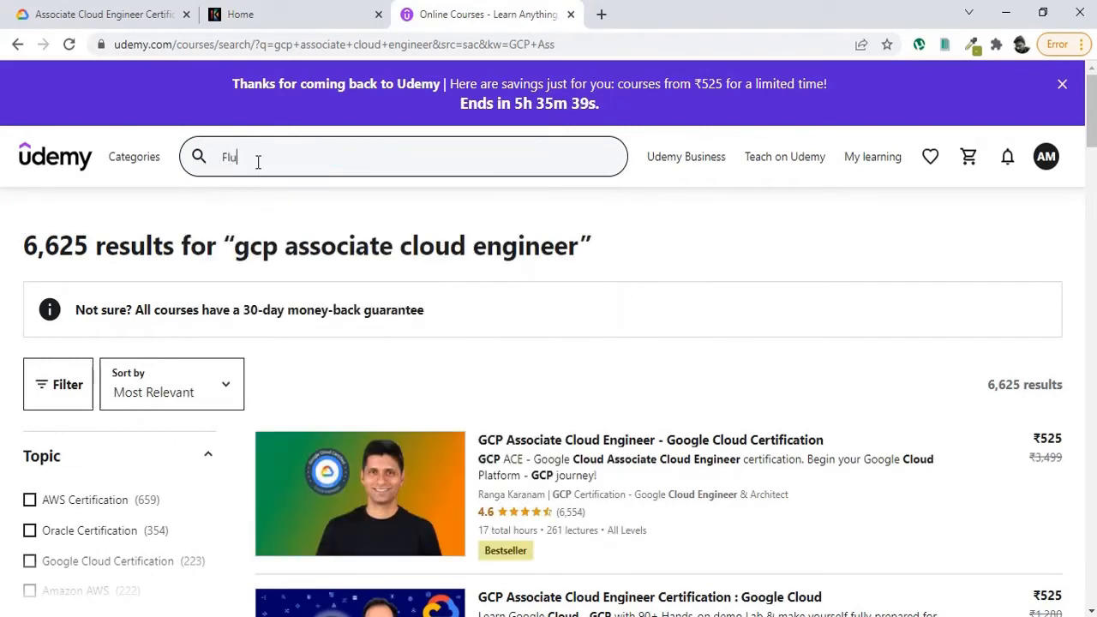
pyautogui.write('tter')
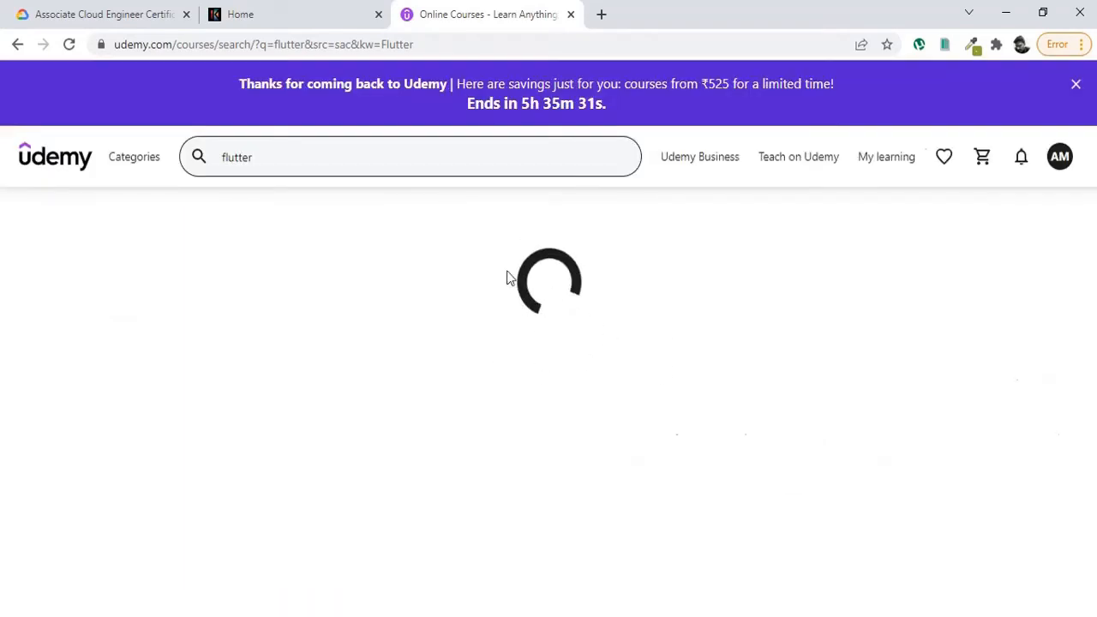
pyautogui.scroll(-3, 600, 401)
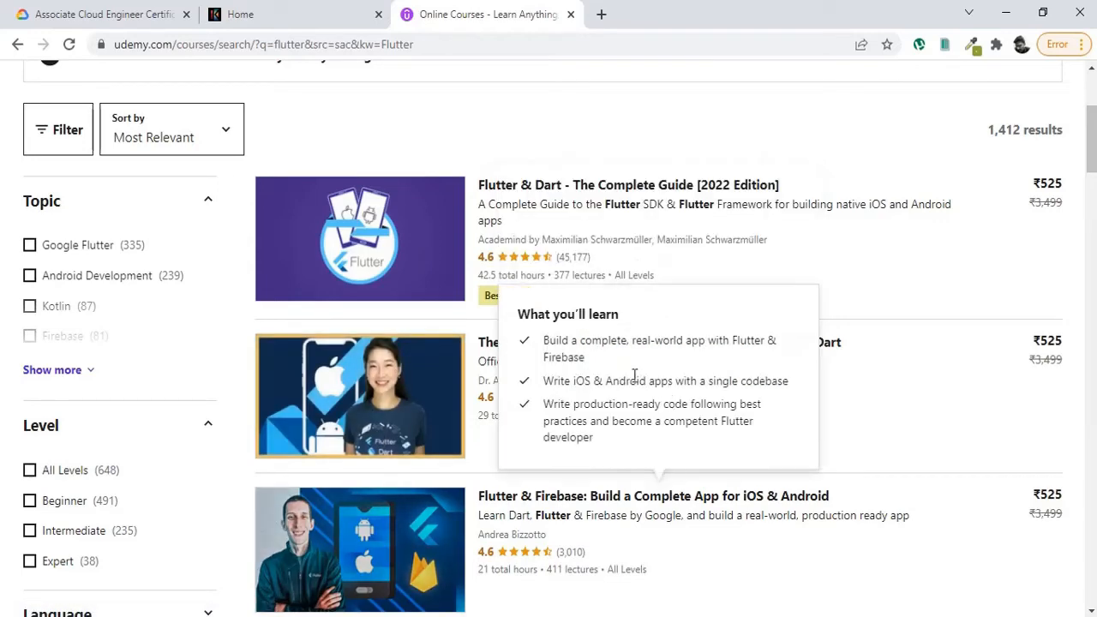
pyautogui.moveTo(360, 395)
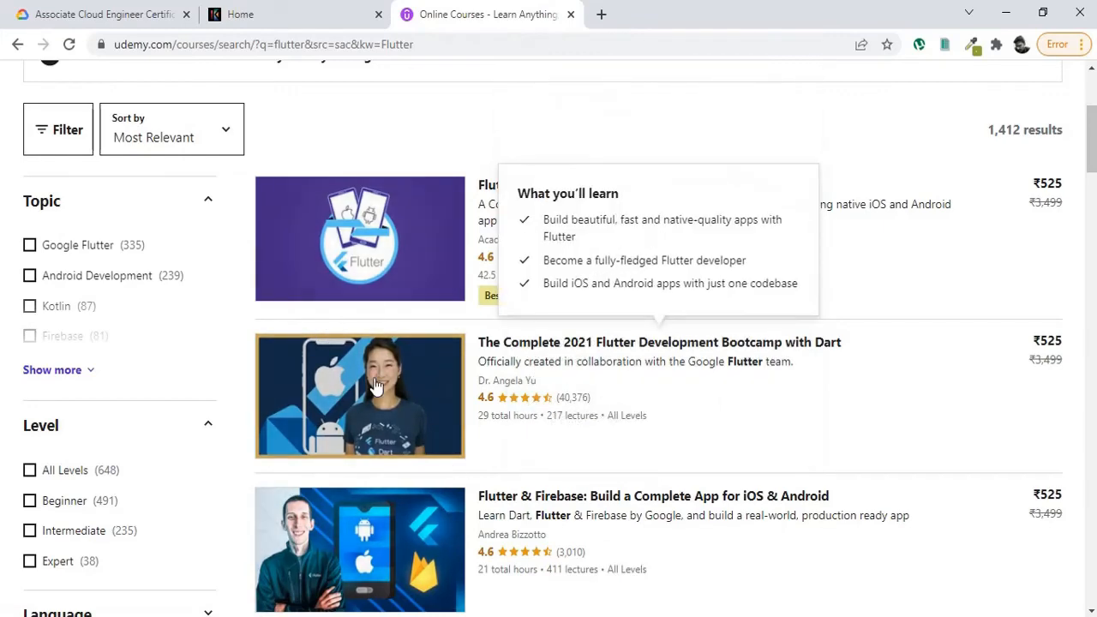
pyautogui.scroll(5, 536, 364)
# - Search Udemy for 'python' and look through the 10,000 results led by 100 Days of Code
pyautogui.doubleClick(250, 157)
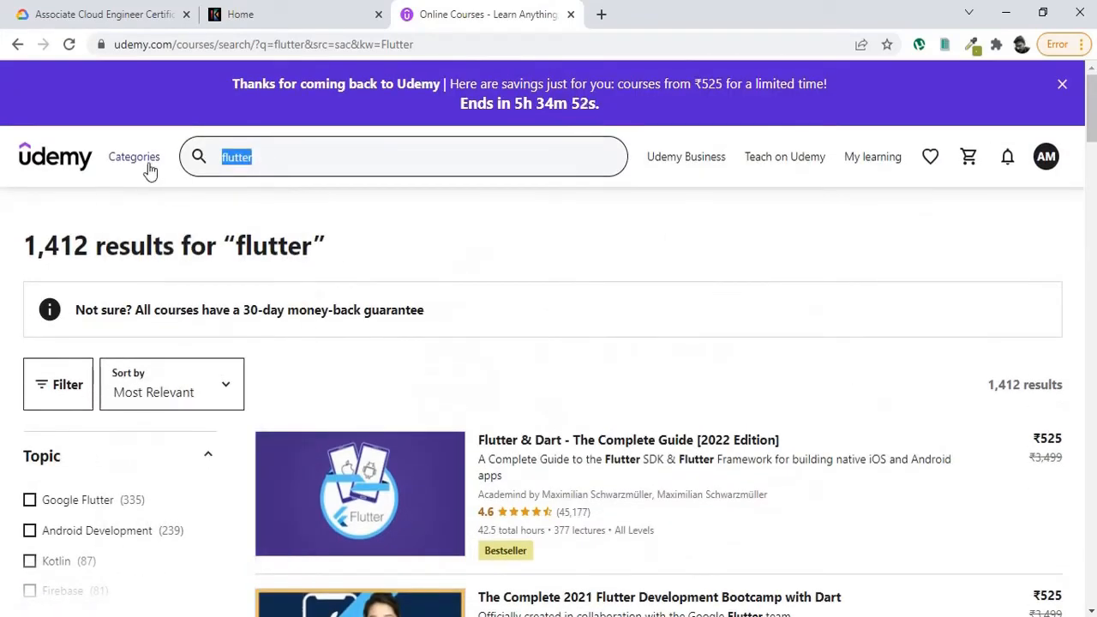
pyautogui.write('python')
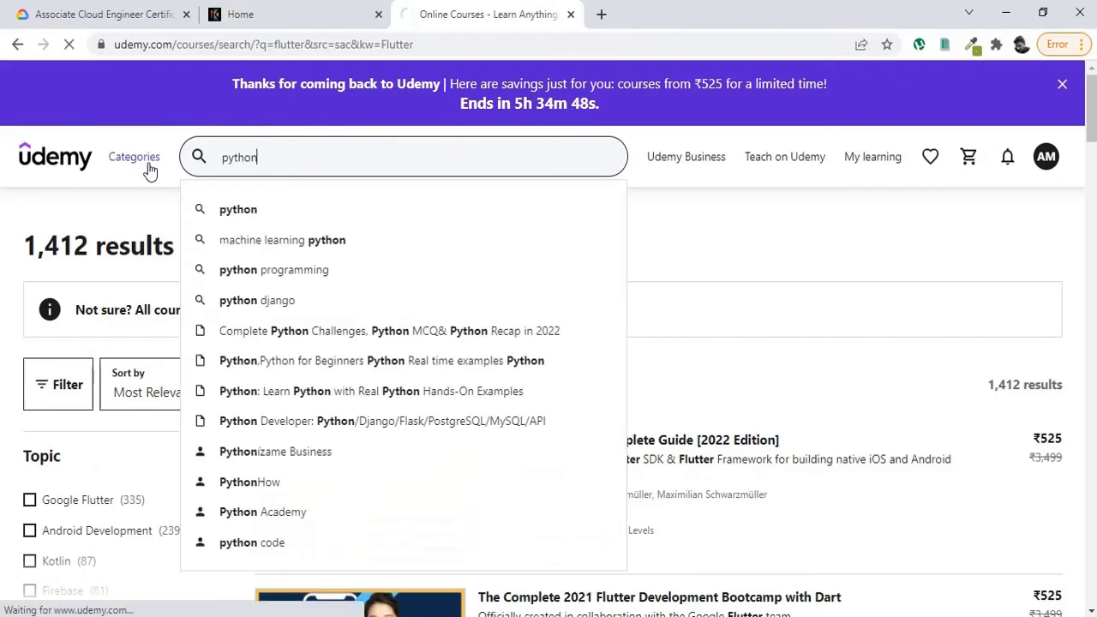
pyautogui.press('Return')
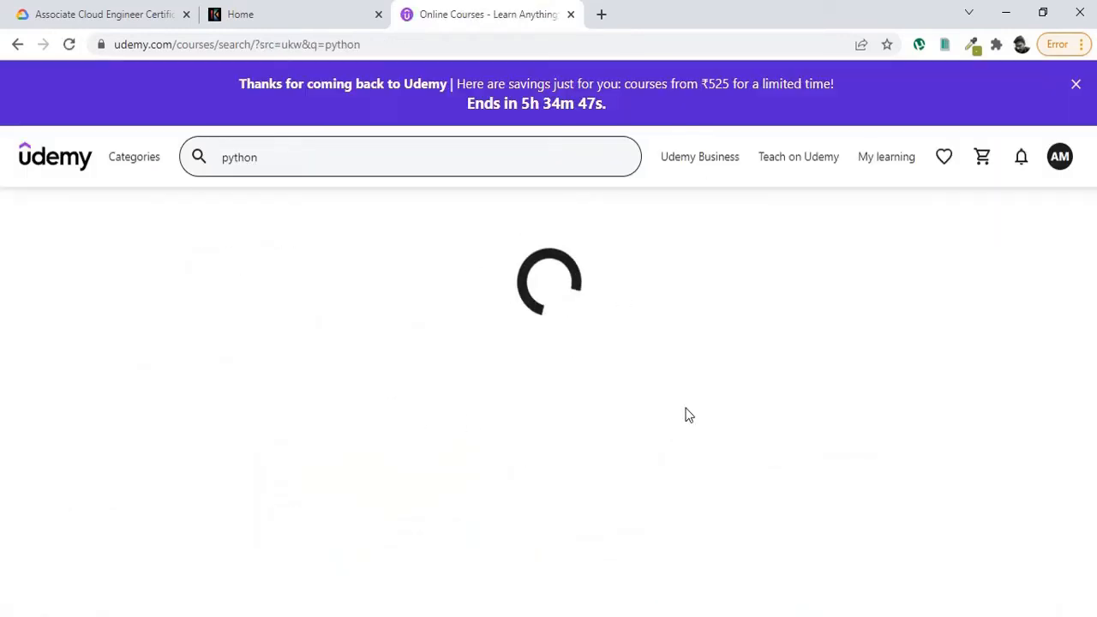
pyautogui.scroll(-1, 518, 377)
pyautogui.scroll(-1, 570, 394)
pyautogui.click(383, 304)
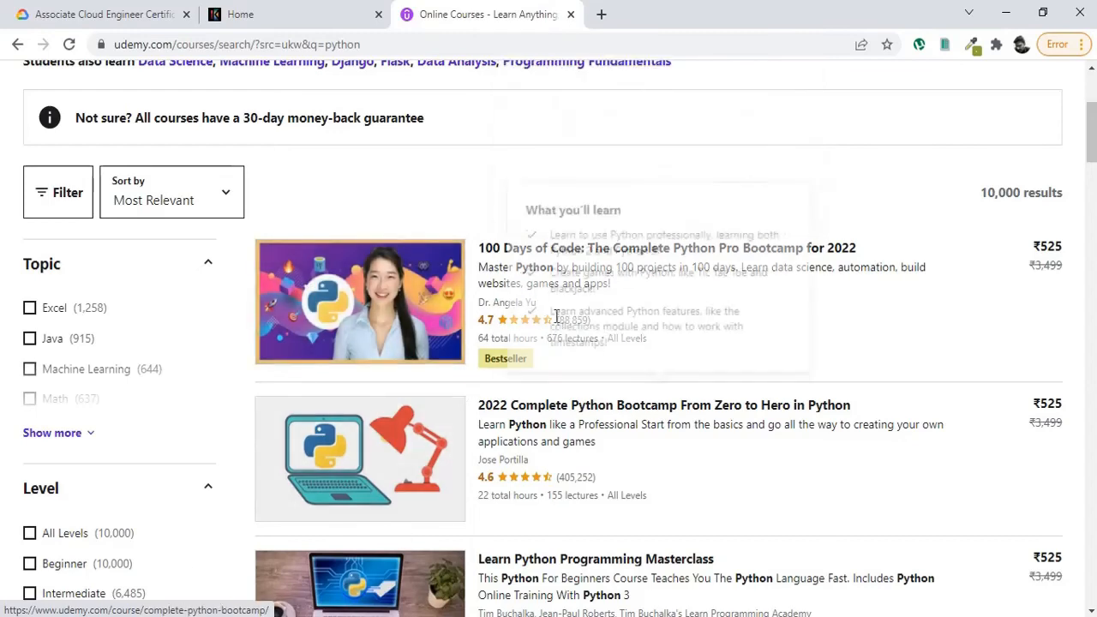
pyautogui.scroll(5, 471, 381)
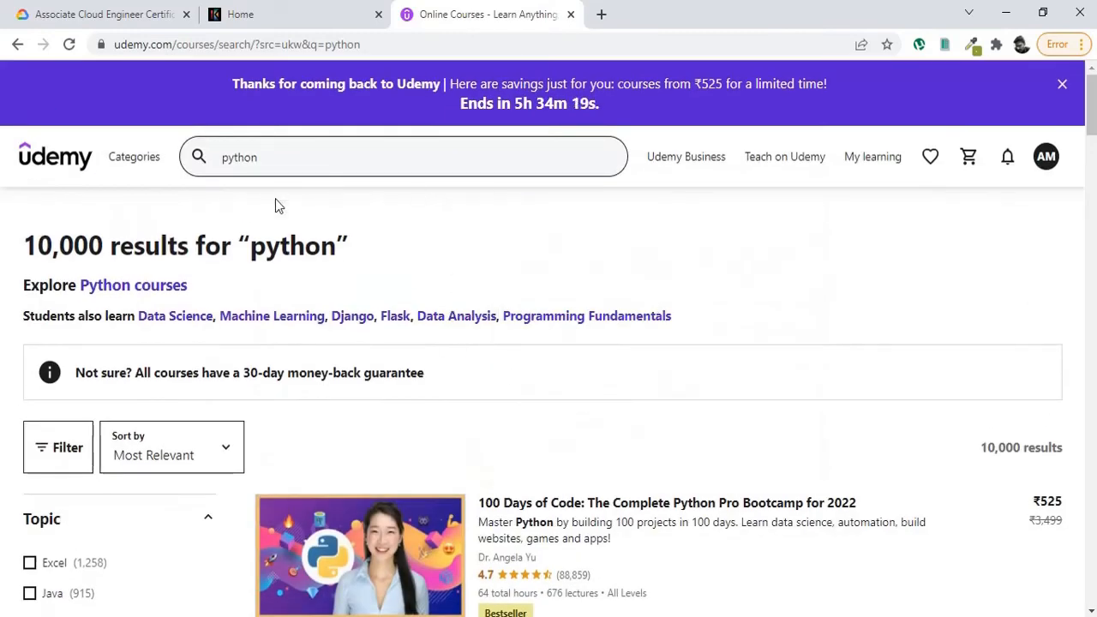
# - Clear the python search text from the Udemy search box
pyautogui.moveTo(268, 158); pyautogui.dragTo(218, 158)
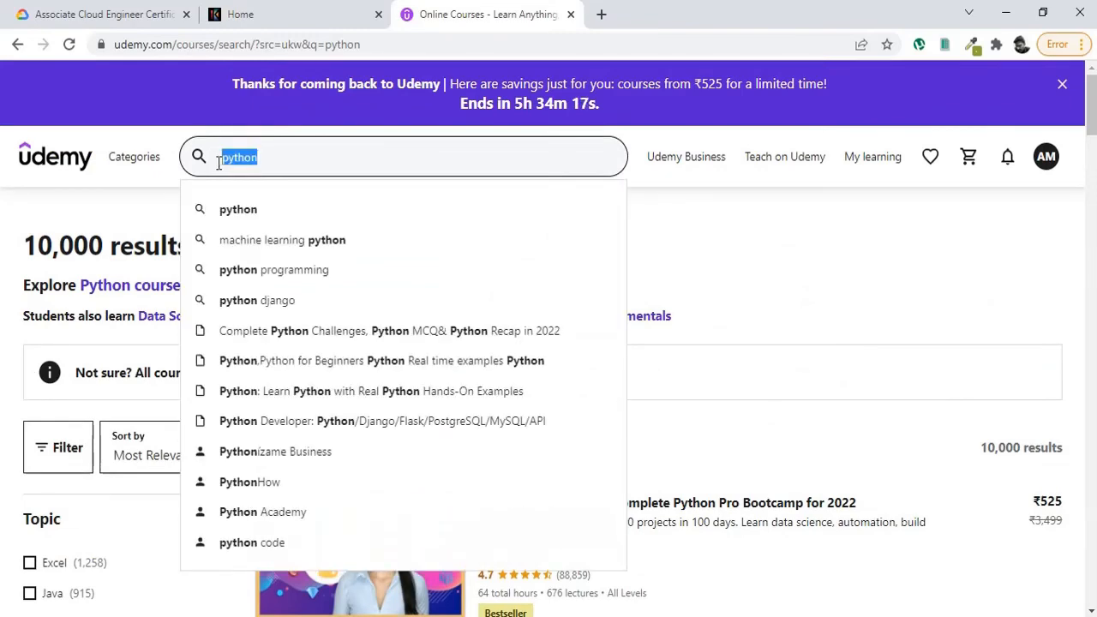
pyautogui.press('BackSpace')
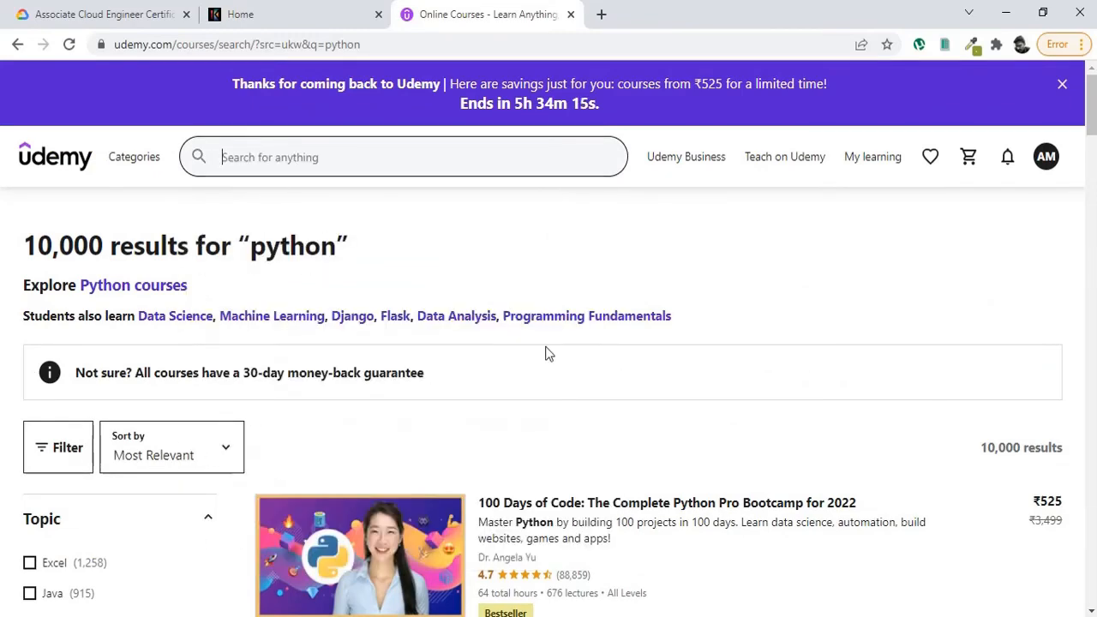
pyautogui.scroll(-4, 411, 330)
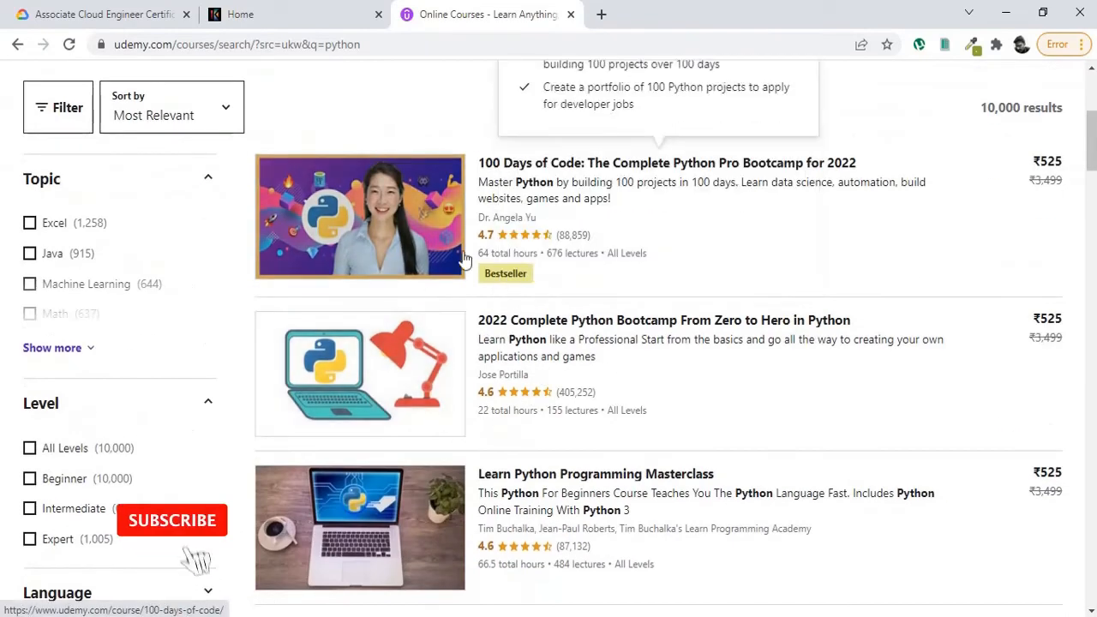
pyautogui.scroll(5, 563, 248)
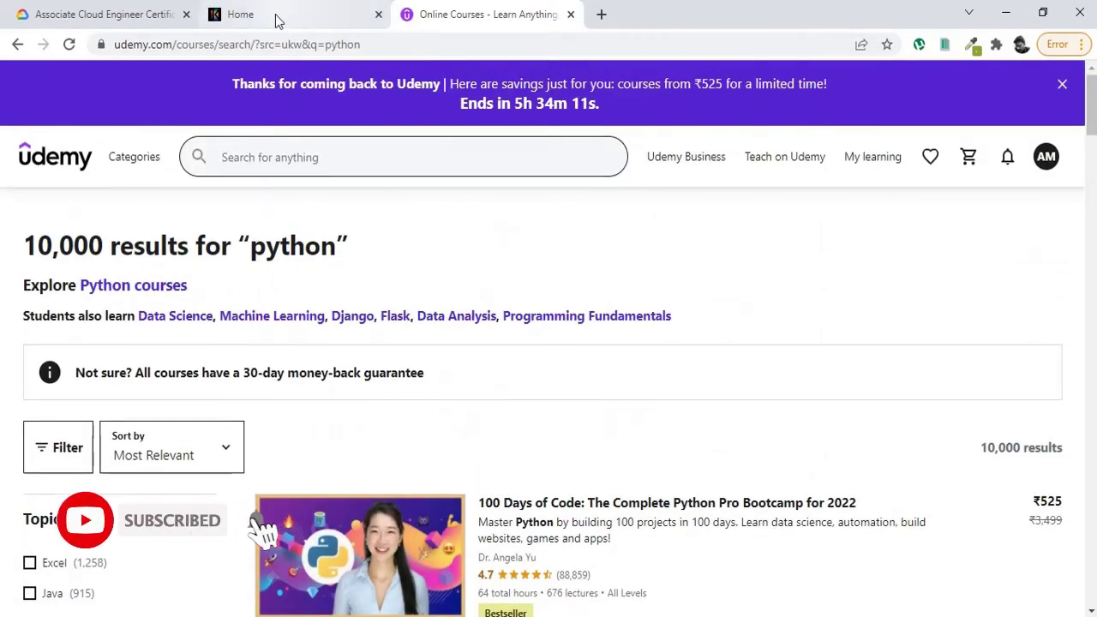
# - Return to the Associate Cloud Engineer page and highlight the left and right exam skills lists
pyautogui.click(277, 19)
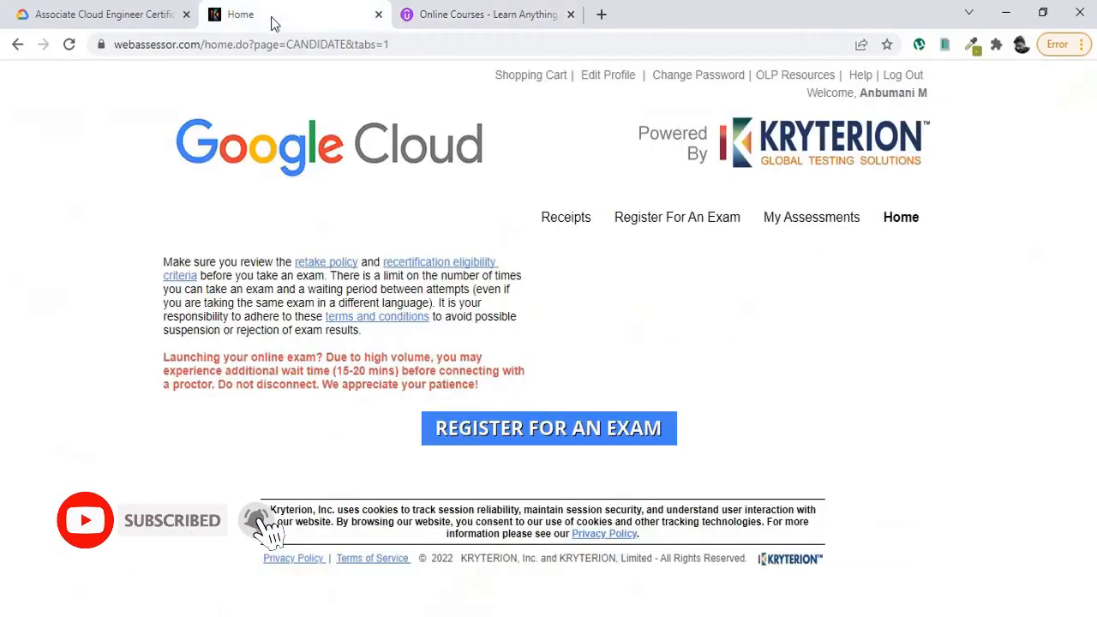
pyautogui.click(102, 13)
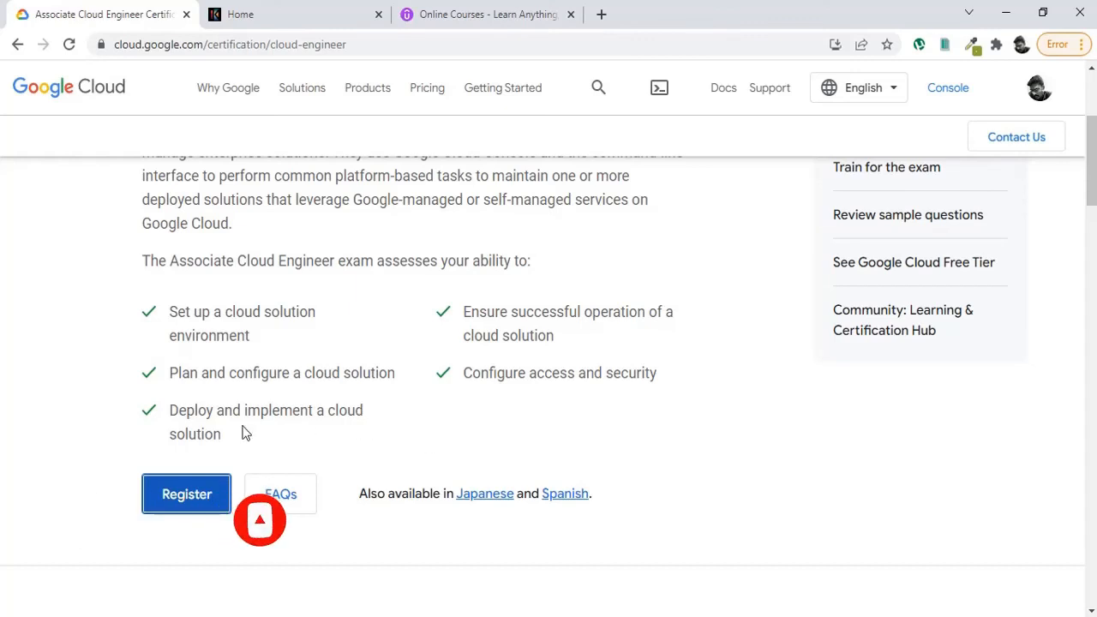
pyautogui.moveTo(225, 438)
pyautogui.mouseDown()
pyautogui.moveTo(189, 399)
pyautogui.moveTo(220, 334)
pyautogui.mouseUp()
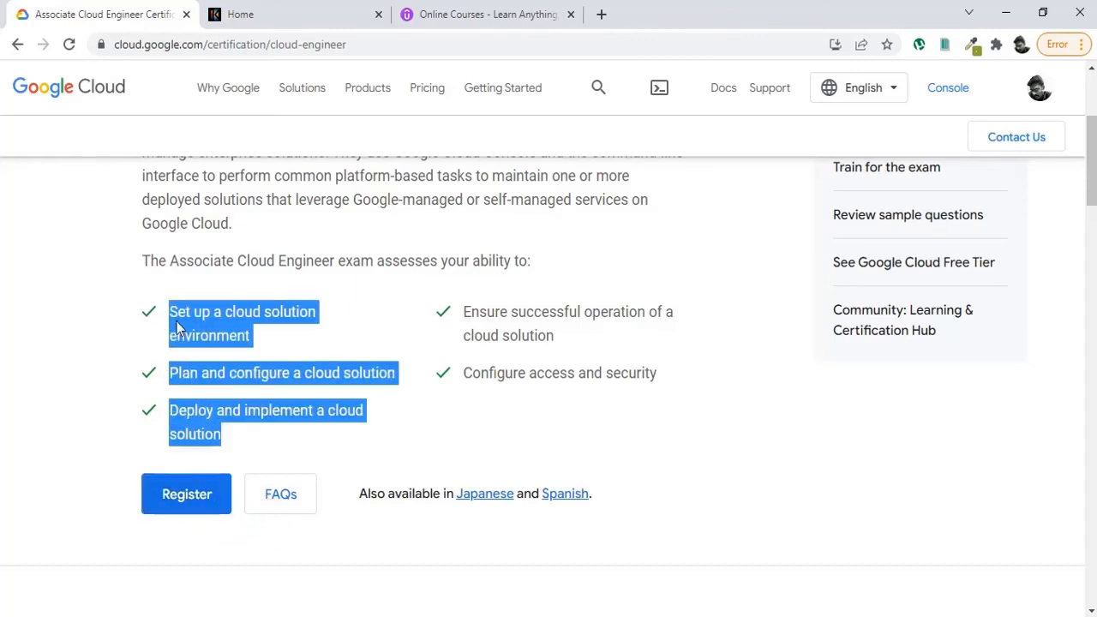
pyautogui.click(431, 412)
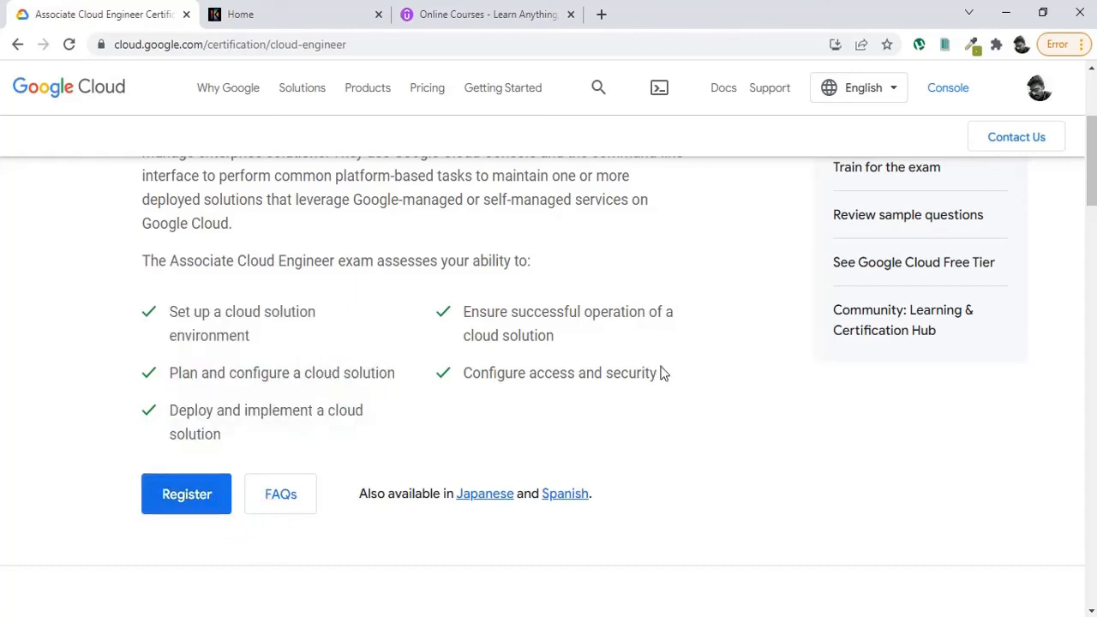
pyautogui.moveTo(662, 373); pyautogui.dragTo(461, 310)
pyautogui.click(494, 353)
# - Highlight the three left-hand exam skills twice more to review them
pyautogui.moveTo(221, 435); pyautogui.dragTo(174, 312)
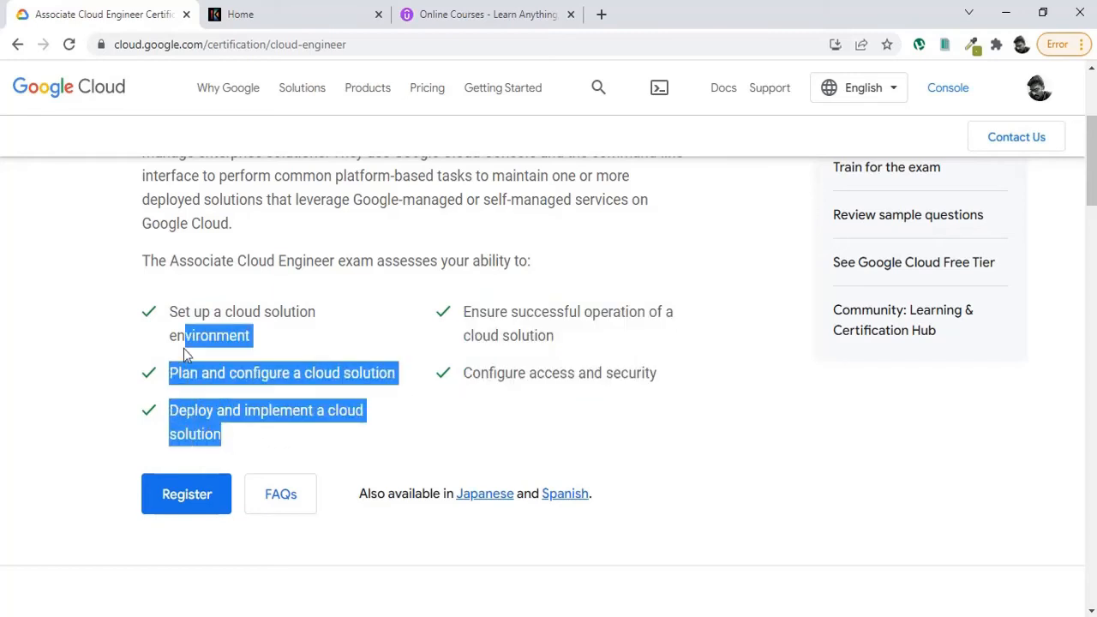
pyautogui.click(247, 373)
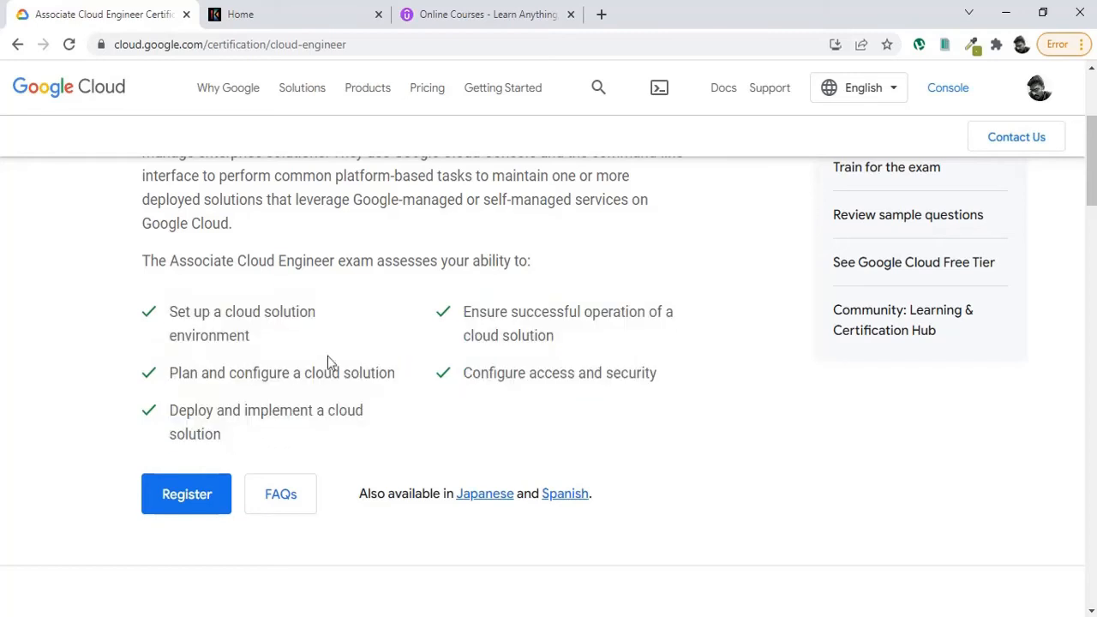
pyautogui.moveTo(221, 434); pyautogui.dragTo(163, 312)
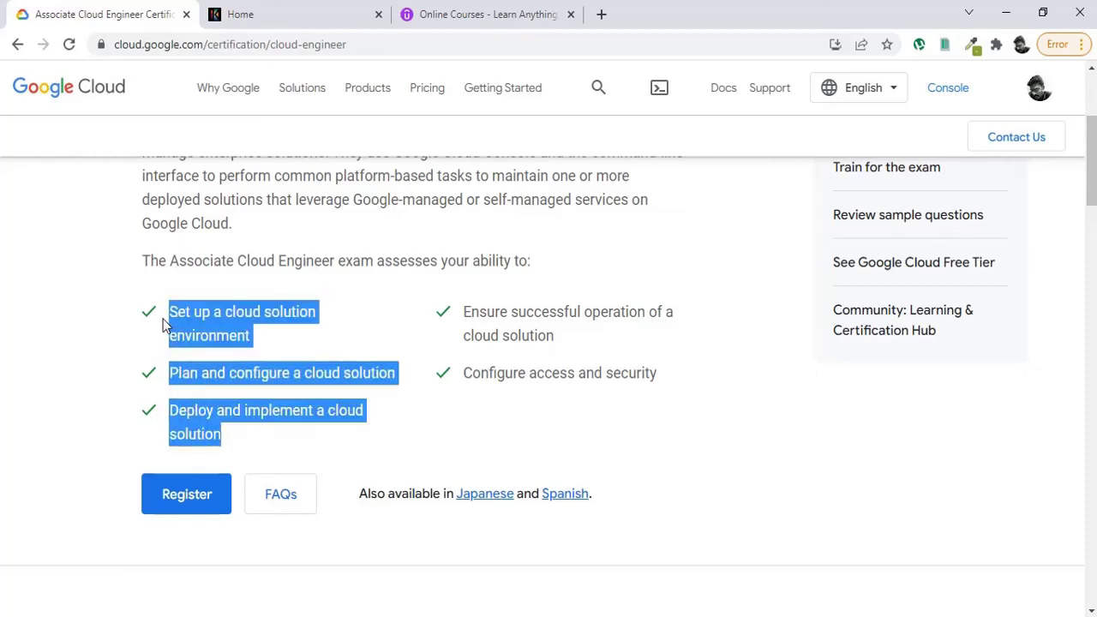
pyautogui.click(264, 336)
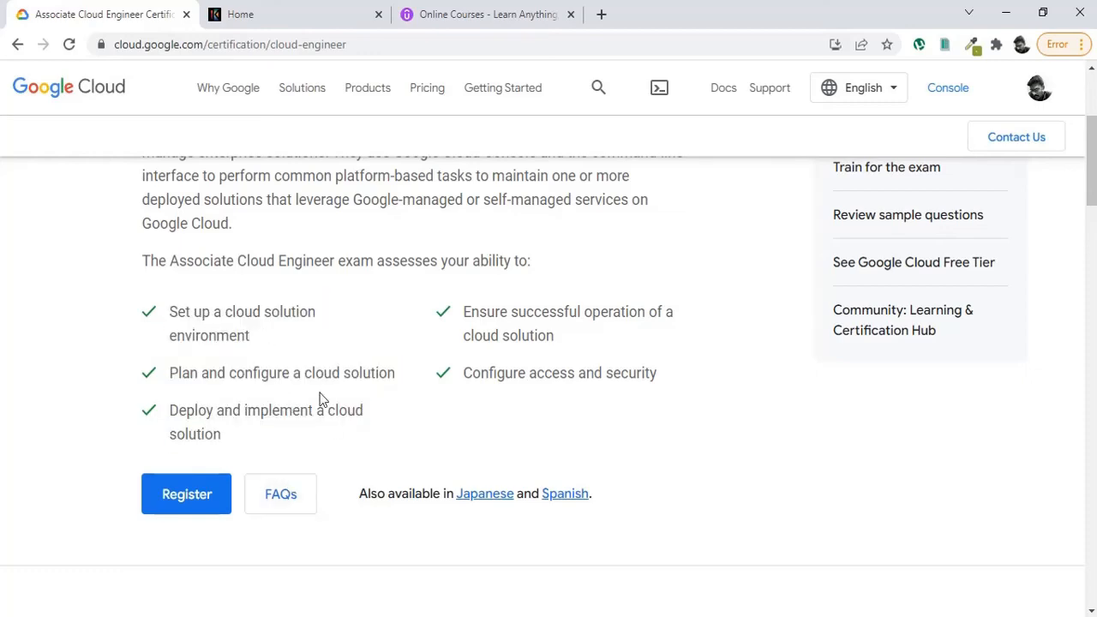
pyautogui.scroll(3, 390, 390)
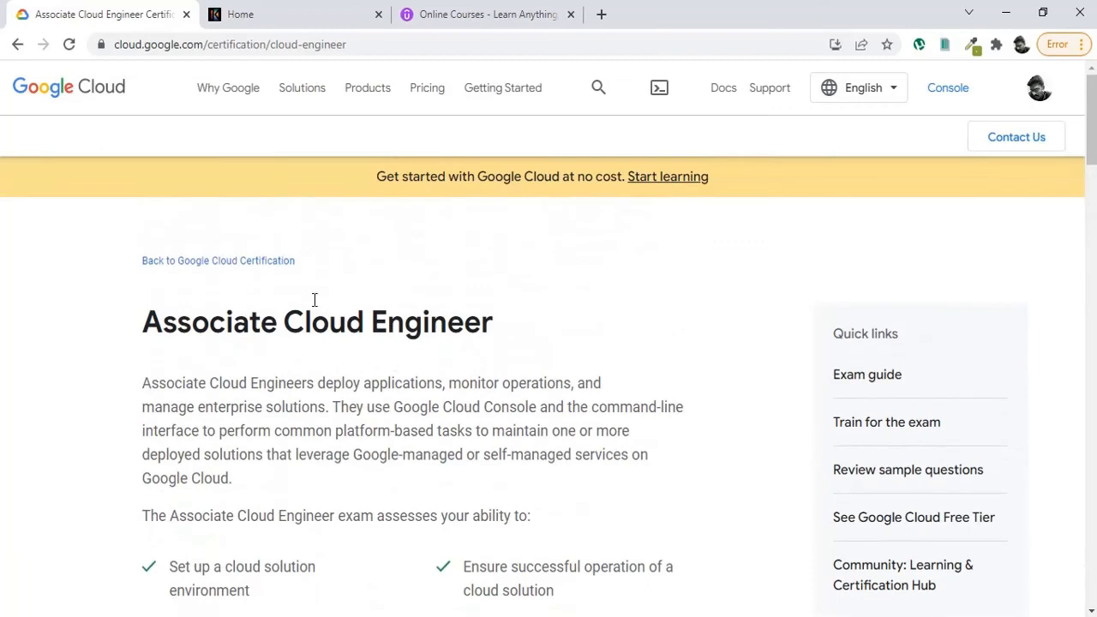
pyautogui.scroll(-4, 314, 300)
pyautogui.scroll(-3, 128, 443)
pyautogui.scroll(5, 282, 340)
# - Check the Webassessor home page, return to the exam page, and minimize Chrome to show the Word outline
pyautogui.click(278, 15)
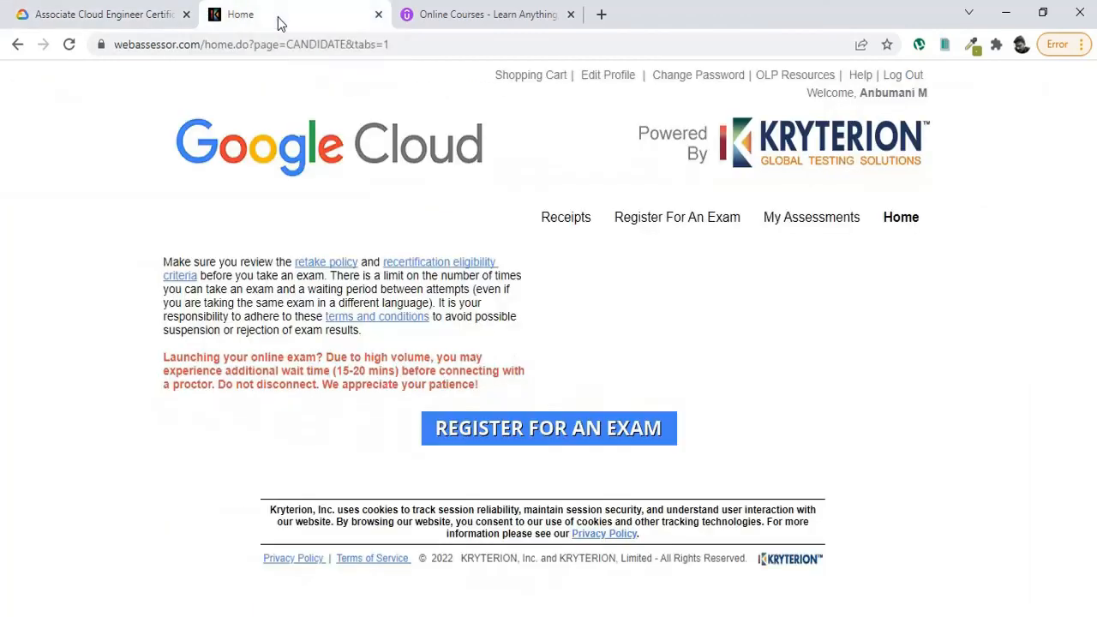
pyautogui.click(129, 19)
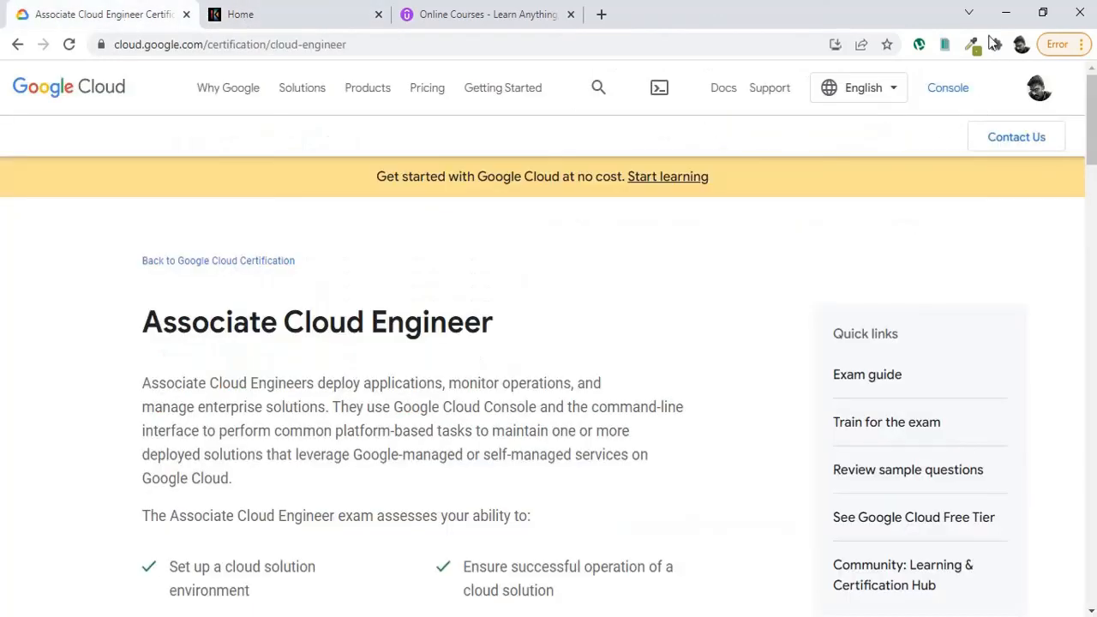
pyautogui.click(1006, 12)
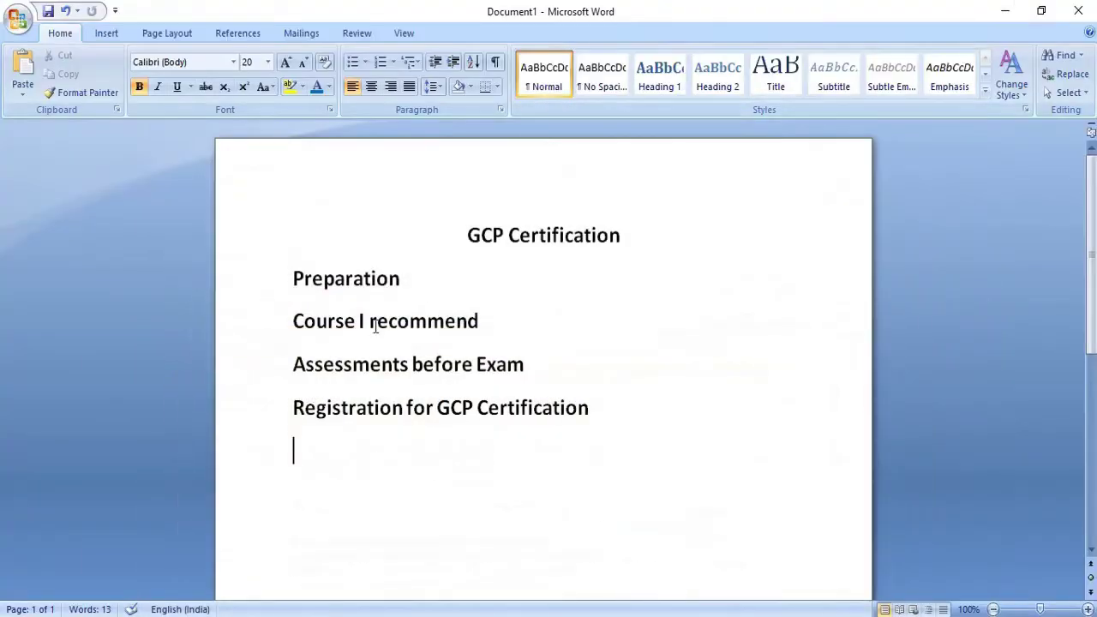
# - Minimize Word and open the GoogleCloudAssociate certificate image from the desktop in Picasa
pyautogui.click(1006, 10)
pyautogui.doubleClick(512, 242)
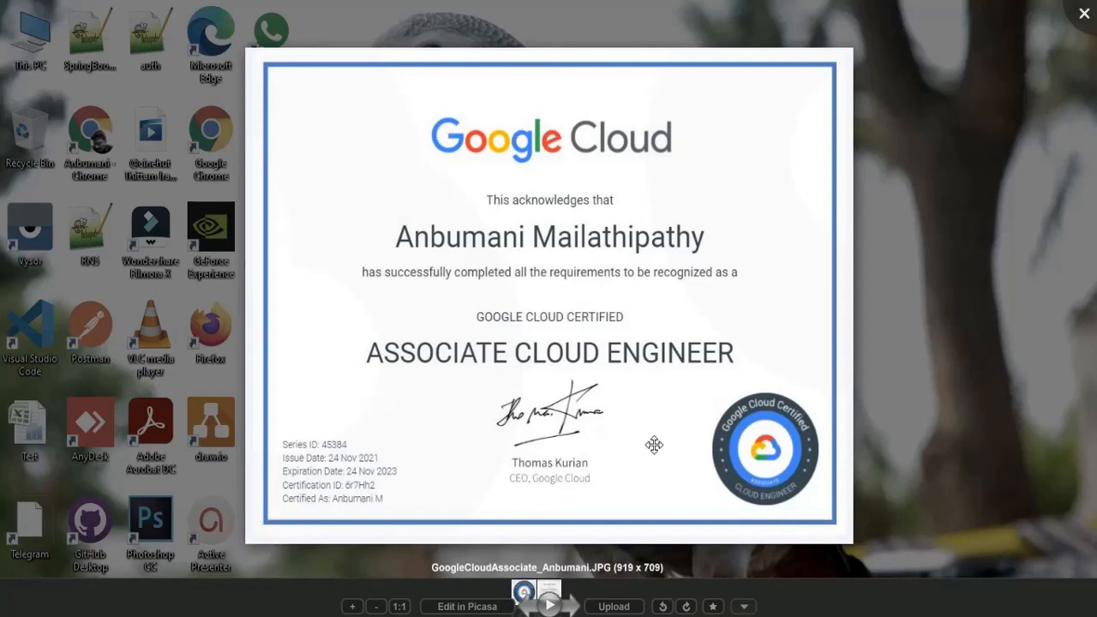
# - Close the certificate, view the GCP_batch Associate Cloud Engineer badge image, then close Picasa
pyautogui.click(894, 180)
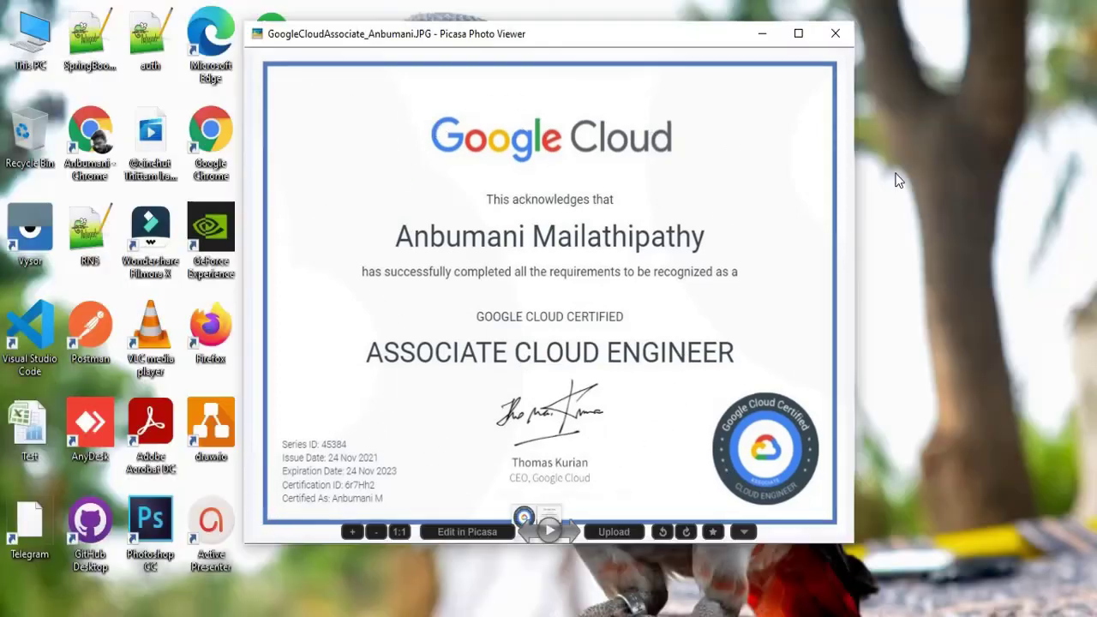
pyautogui.click(835, 33)
pyautogui.doubleClick(571, 231)
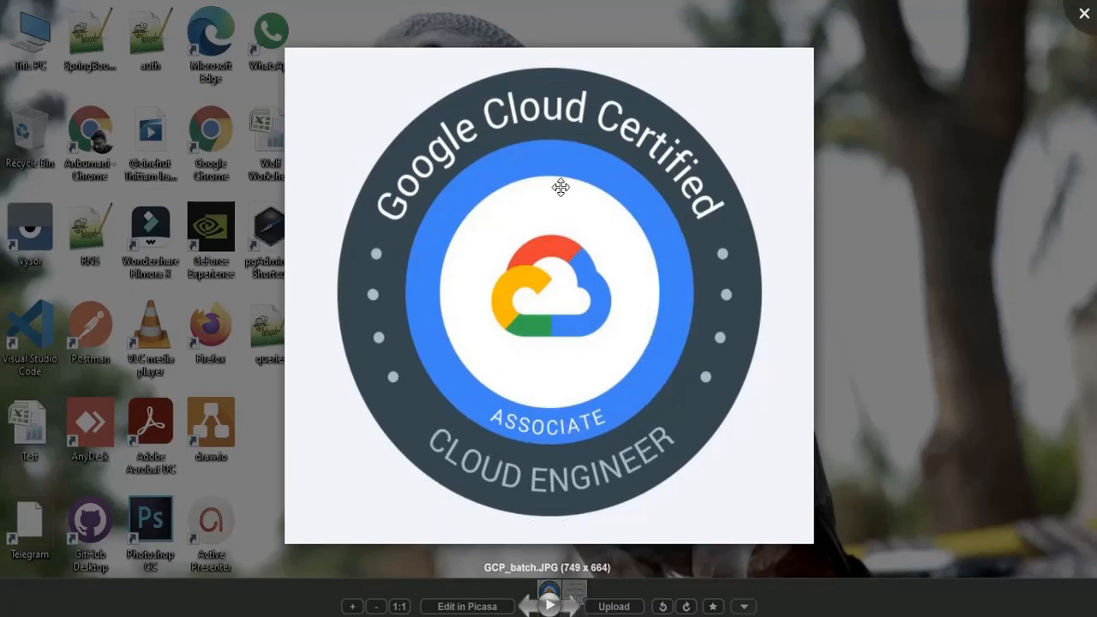
pyautogui.click(1084, 13)
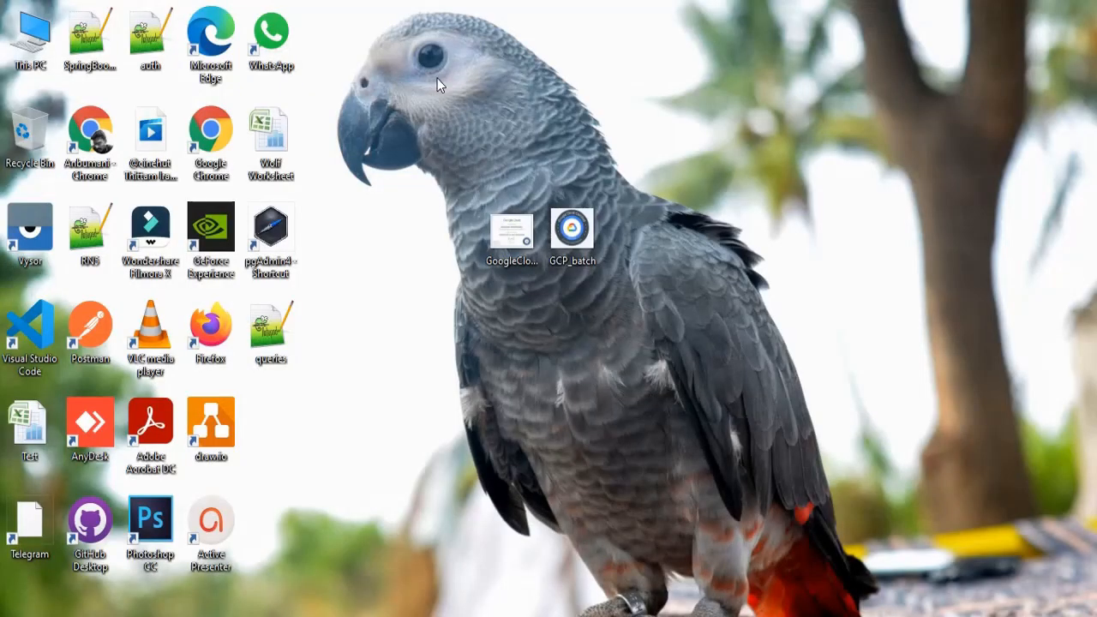
pyautogui.moveTo(374, 159); pyautogui.dragTo(728, 365)
pyautogui.moveTo(417, 171); pyautogui.dragTo(681, 308)
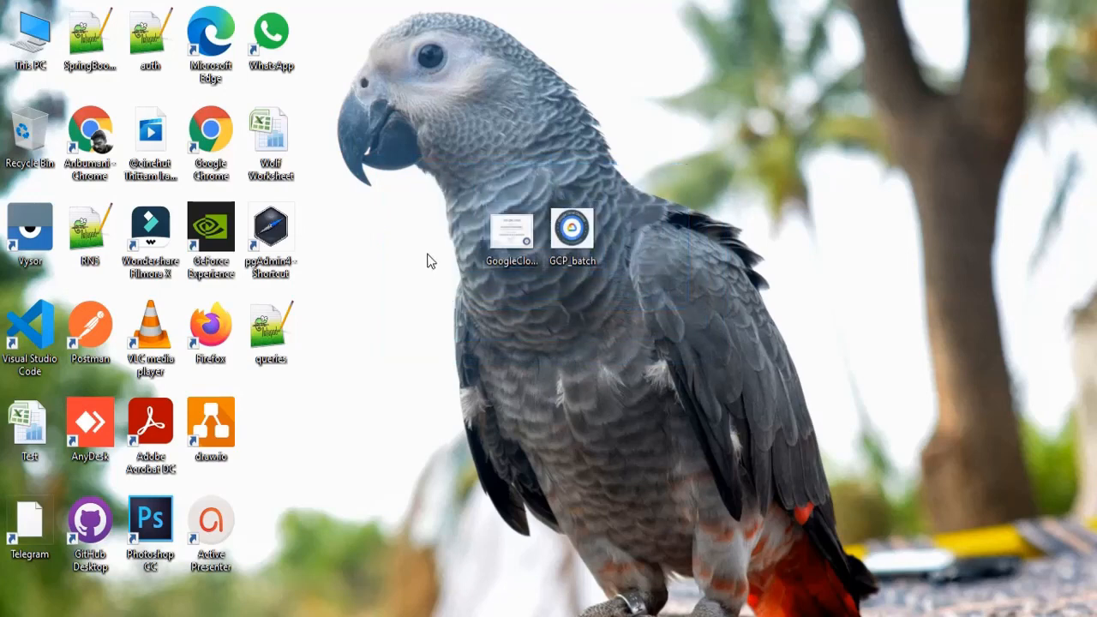